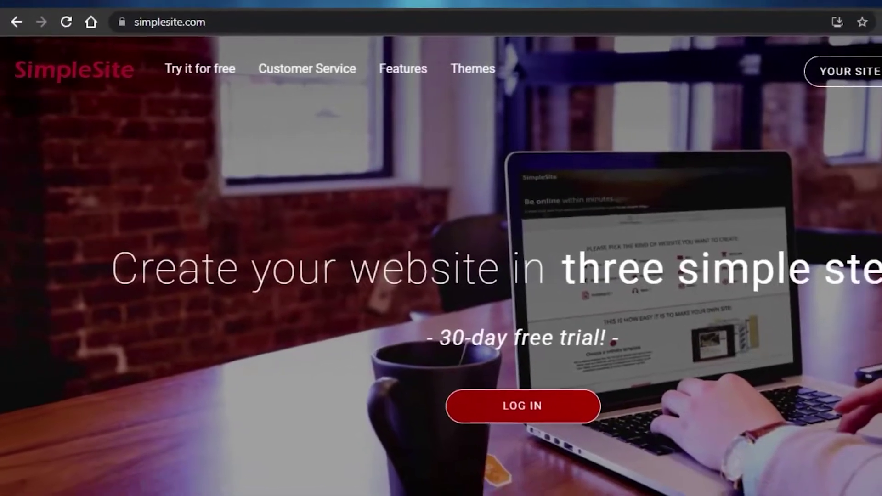
Look over the SimpleSite home page and start the free website trial.
{"action": "left_click_drag", "start_coordinate": [878, 85], "coordinate": [880, 260]}
{"action": "scroll", "coordinate": [880, 260], "scroll_direction": "down", "scroll_amount": 10}
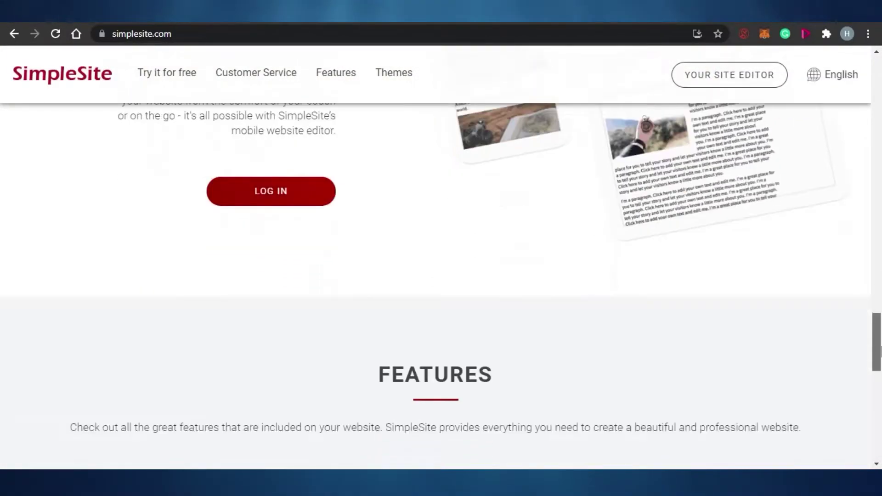
{"action": "scroll", "coordinate": [880, 266], "scroll_direction": "up", "scroll_amount": 2}
{"action": "scroll", "coordinate": [881, 266], "scroll_direction": "up", "scroll_amount": 15}
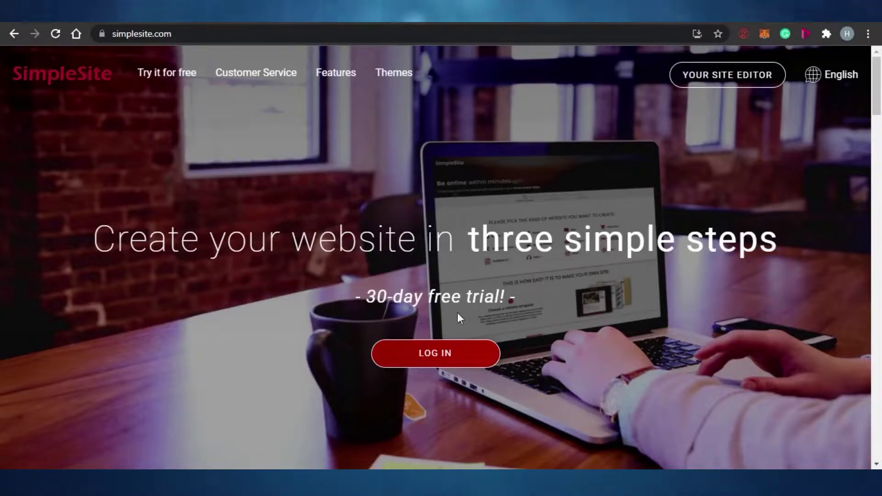
{"action": "left_click", "coordinate": [166, 72]}
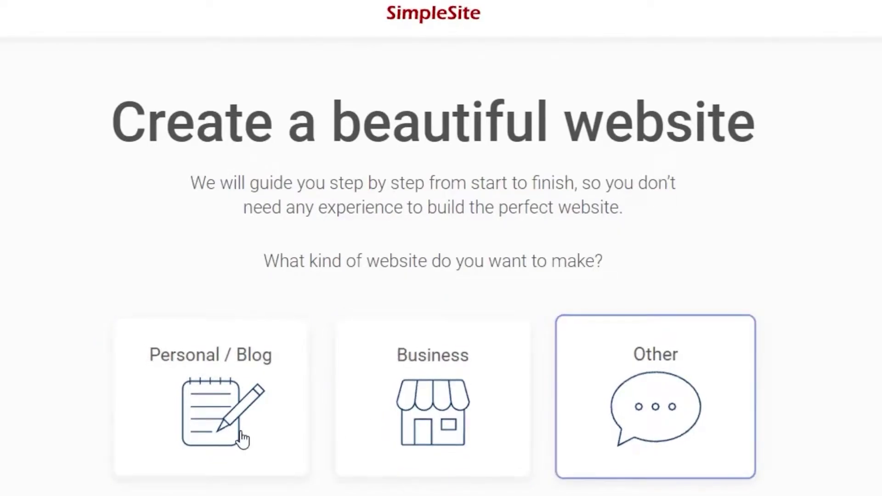
Choose Personal / Blog as the kind of website and Blog as the website type.
{"action": "left_click", "coordinate": [221, 400]}
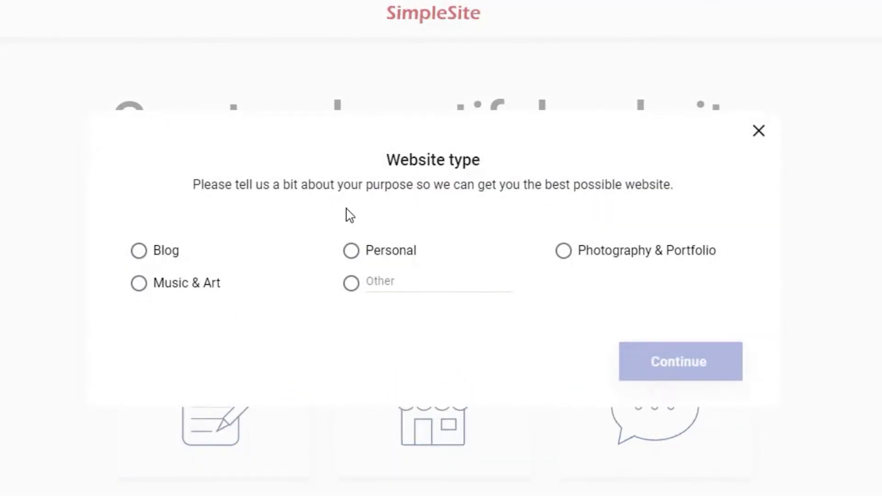
{"action": "left_click", "coordinate": [140, 252]}
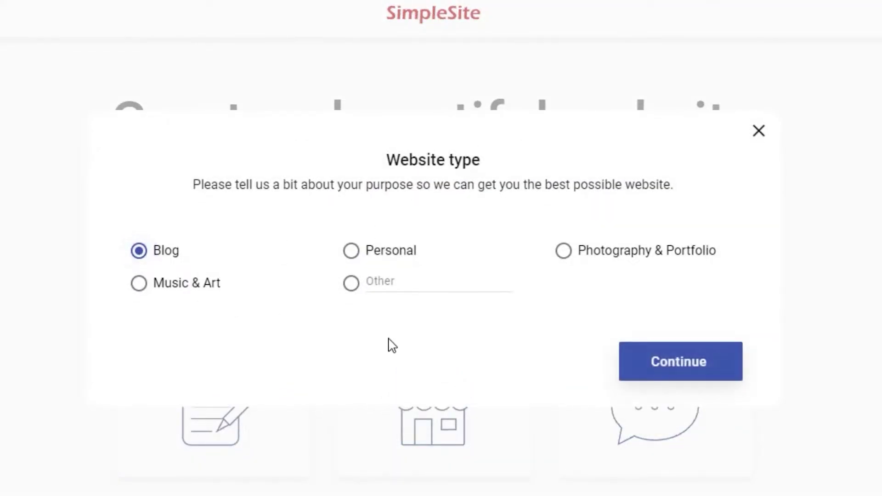
{"action": "left_click", "coordinate": [688, 362]}
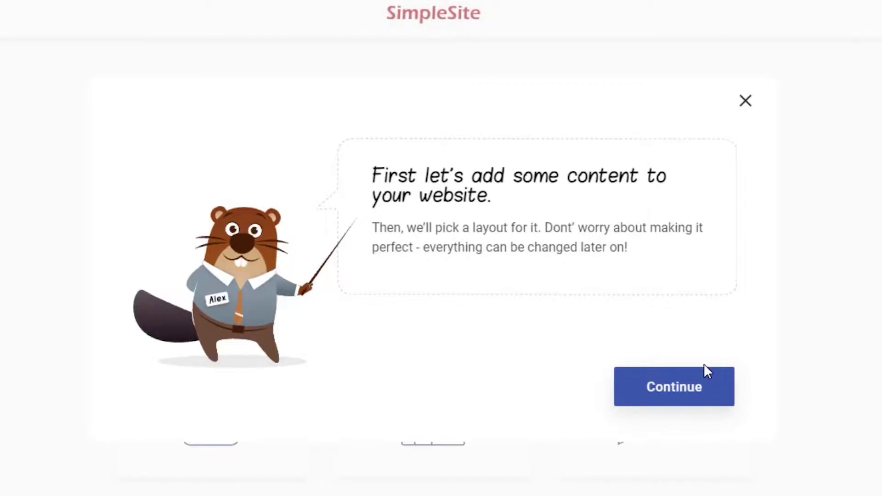
Give the blog the title HappyBlogs111, add it to the website and proceed to the image stage.
{"action": "left_click", "coordinate": [693, 392]}
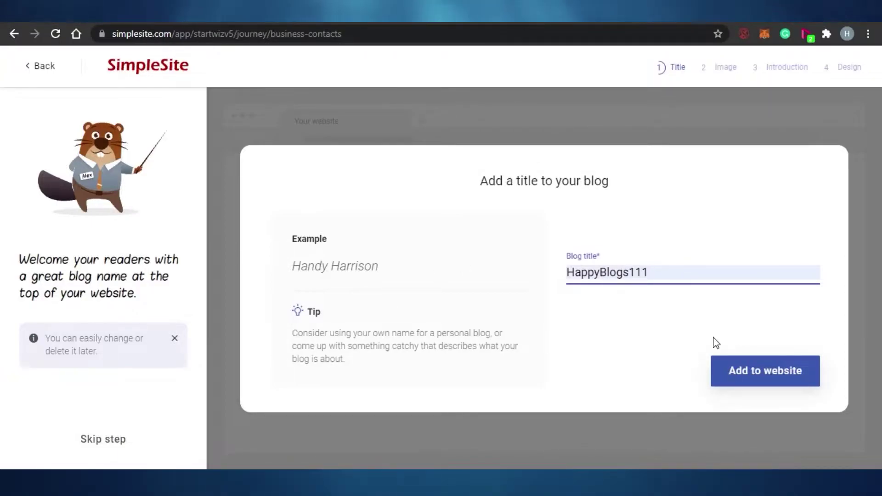
{"action": "left_click", "coordinate": [758, 374]}
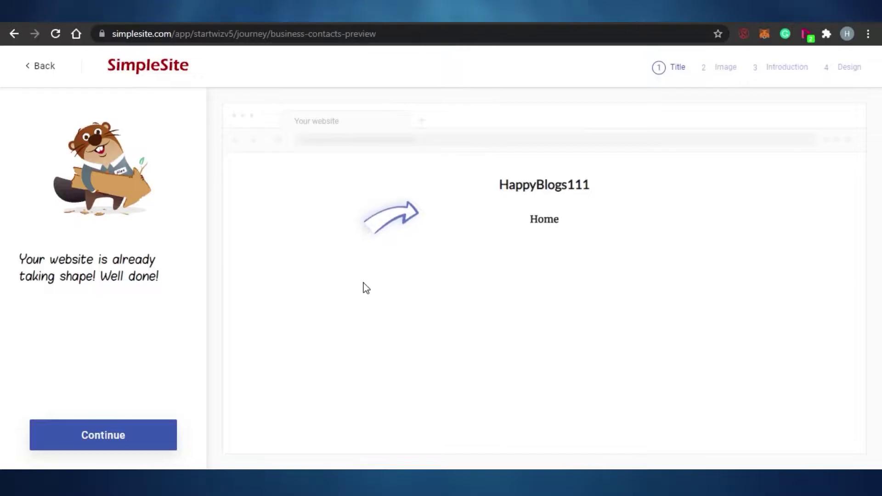
{"action": "left_click", "coordinate": [123, 430]}
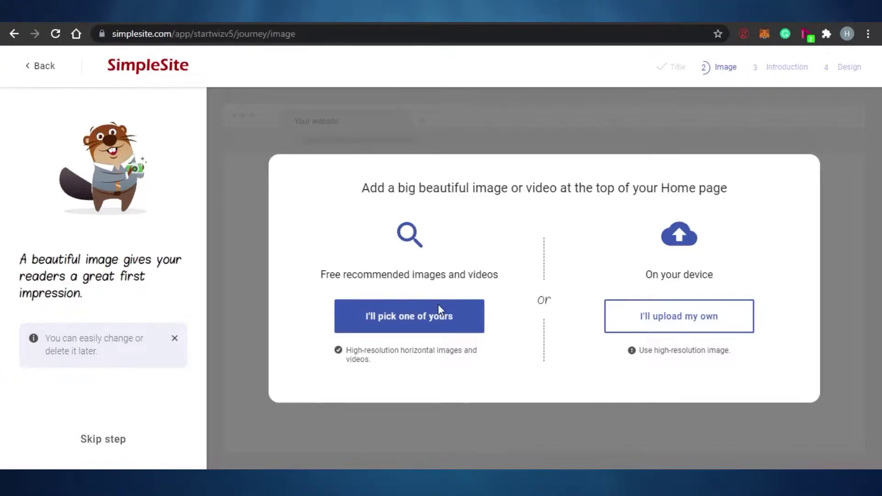
Search the free recommended image library for "lifestyle" to find a home page image.
{"action": "left_click", "coordinate": [451, 329]}
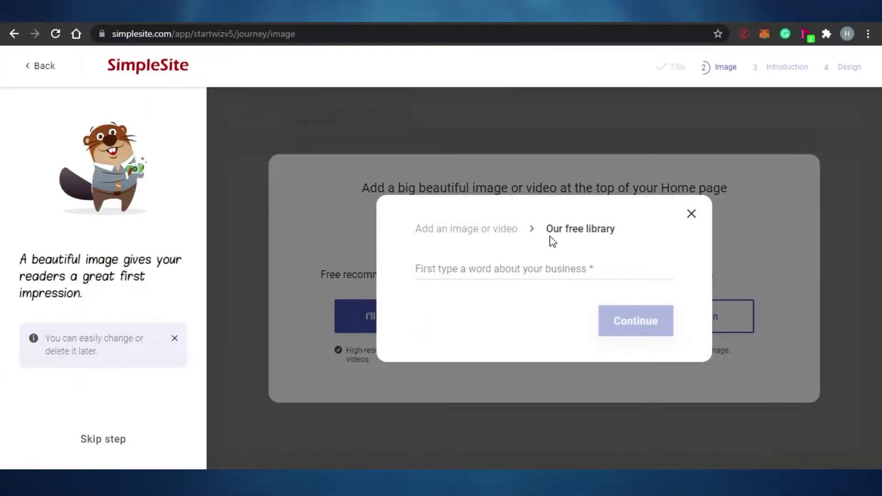
{"action": "left_click", "coordinate": [501, 266]}
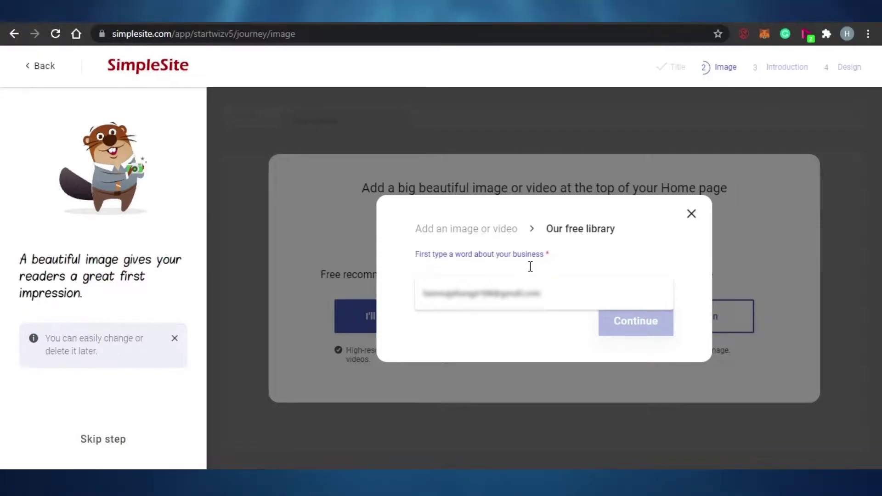
{"action": "type", "text": "g"}
{"action": "key", "text": "BackSpace"}
{"action": "type", "text": "p"}
{"action": "key", "text": "BackSpace"}
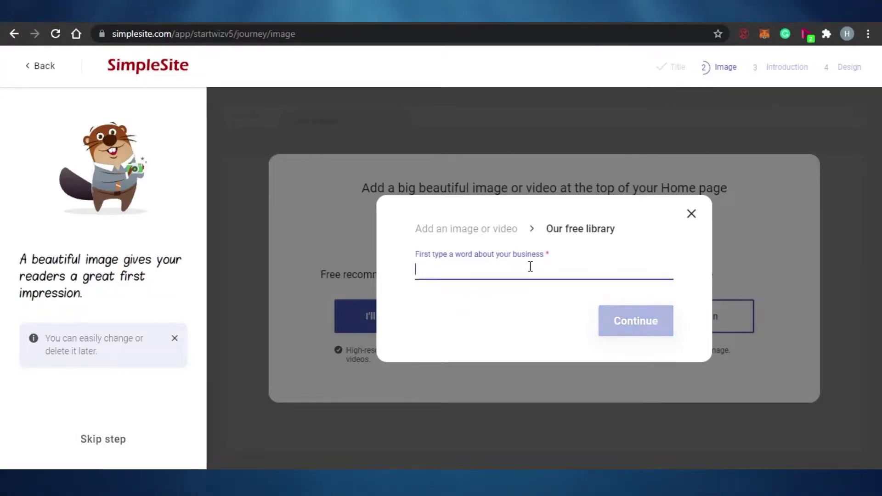
{"action": "type", "text": "lifestyle"}
{"action": "left_click", "coordinate": [637, 334]}
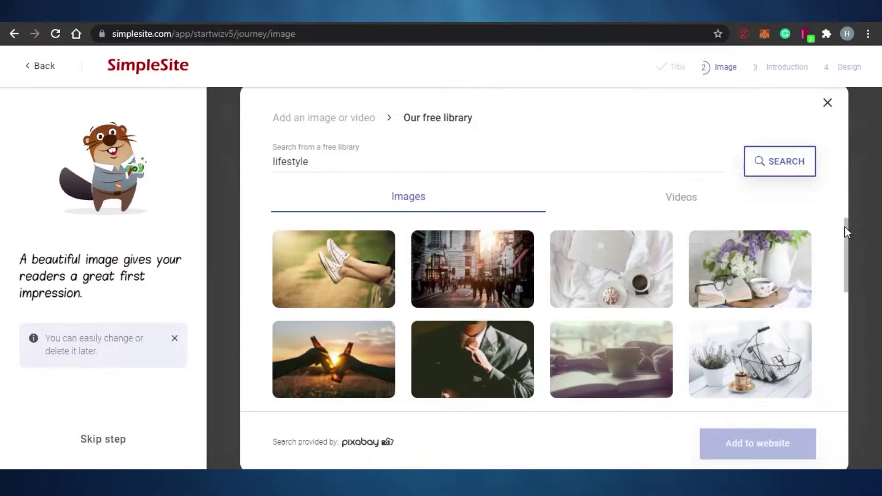
Add the photo of a crowded city street at sunset to the website and proceed to the introduction.
{"action": "left_click_drag", "start_coordinate": [845, 227], "coordinate": [852, 278]}
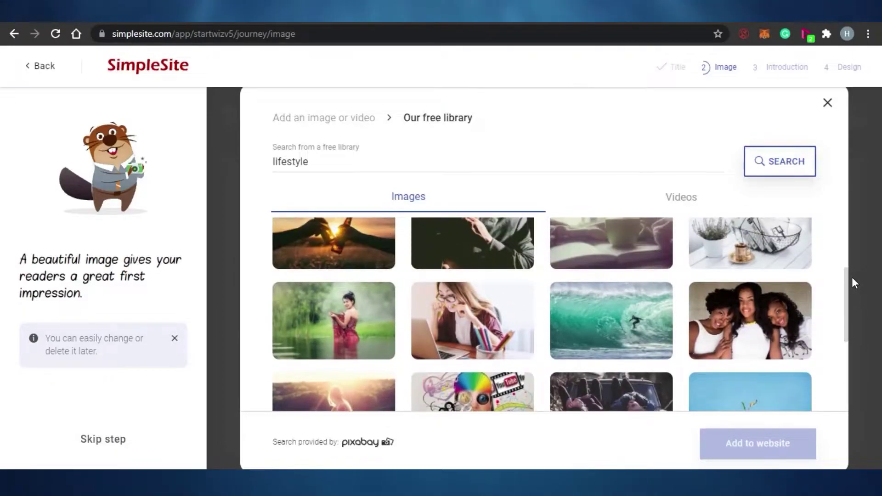
{"action": "scroll", "coordinate": [462, 271], "scroll_direction": "up", "scroll_amount": 3}
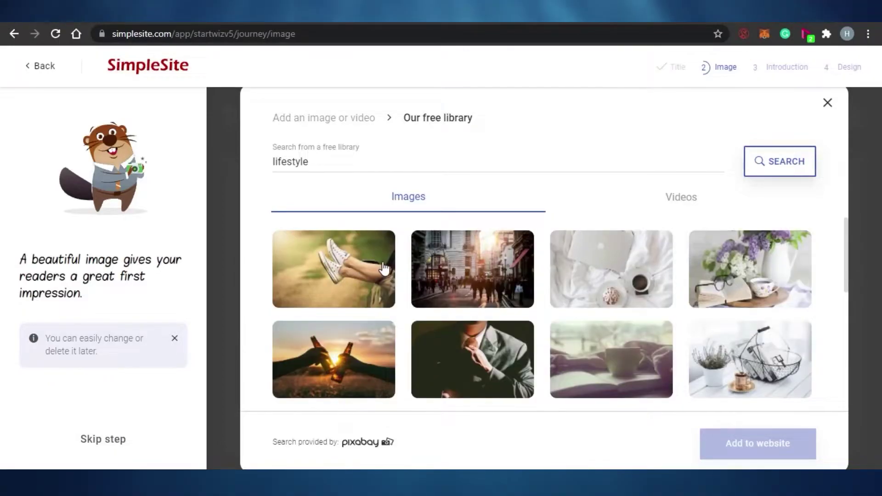
{"action": "left_click", "coordinate": [462, 272]}
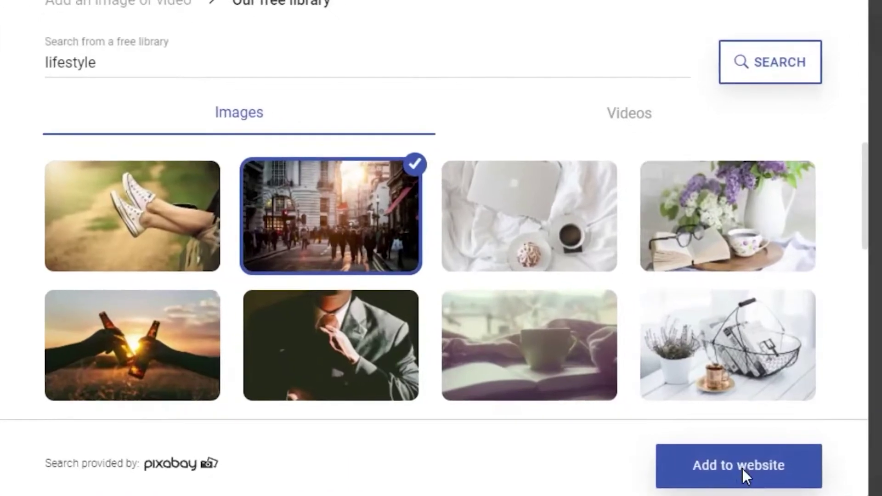
{"action": "left_click", "coordinate": [743, 469]}
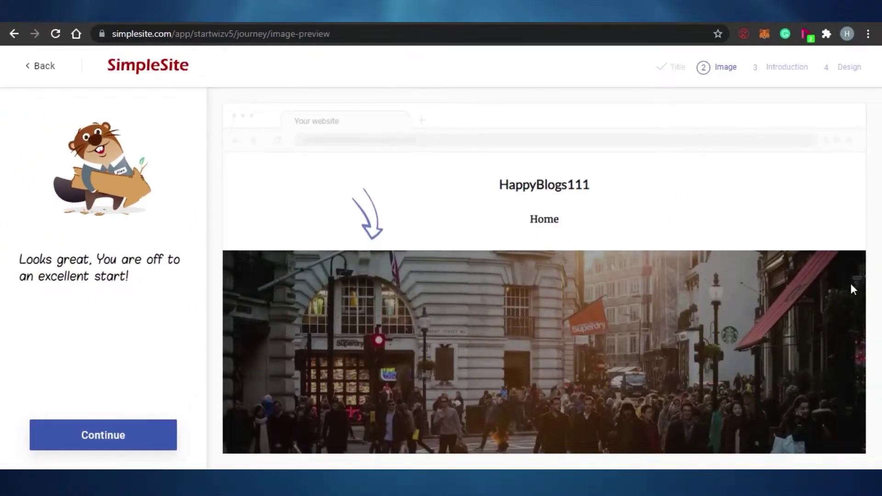
{"action": "left_click", "coordinate": [144, 445]}
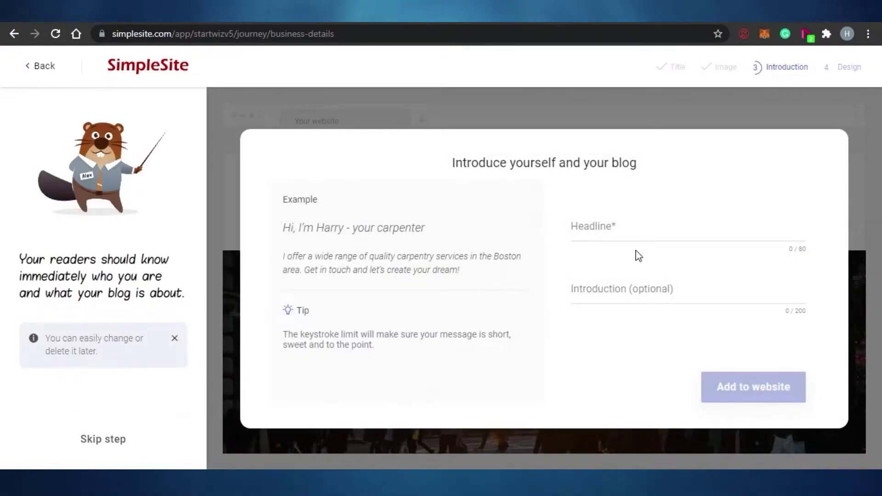
Add the headline "Happy Blogs for you" and the introduction "lifestyle blogs, food and health blogs for you.", and proceed to the design stage.
{"action": "left_click", "coordinate": [620, 230]}
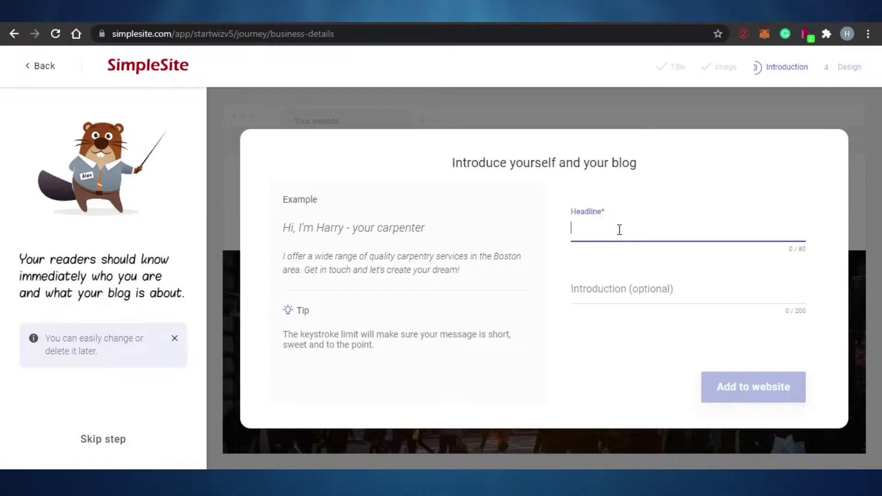
{"action": "type", "text": "Happy Blogs for you"}
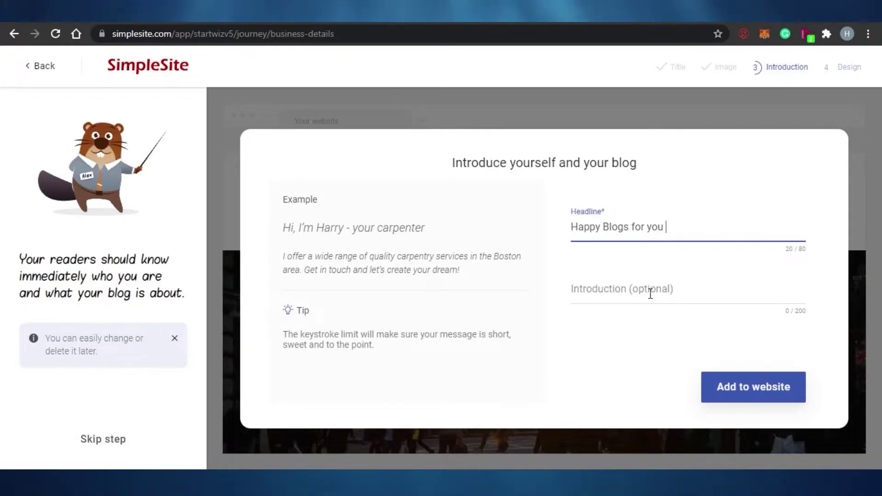
{"action": "left_click", "coordinate": [620, 293]}
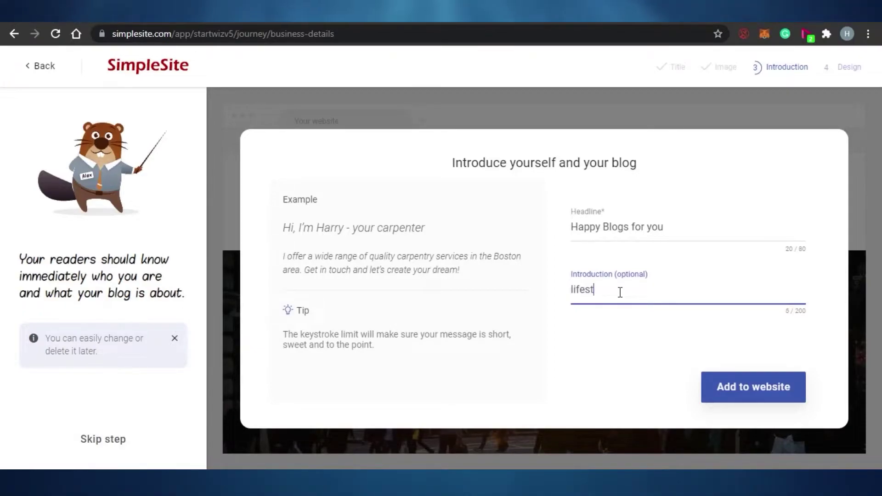
{"action": "key", "text": "BackSpace"}
{"action": "type", "text": "s"}
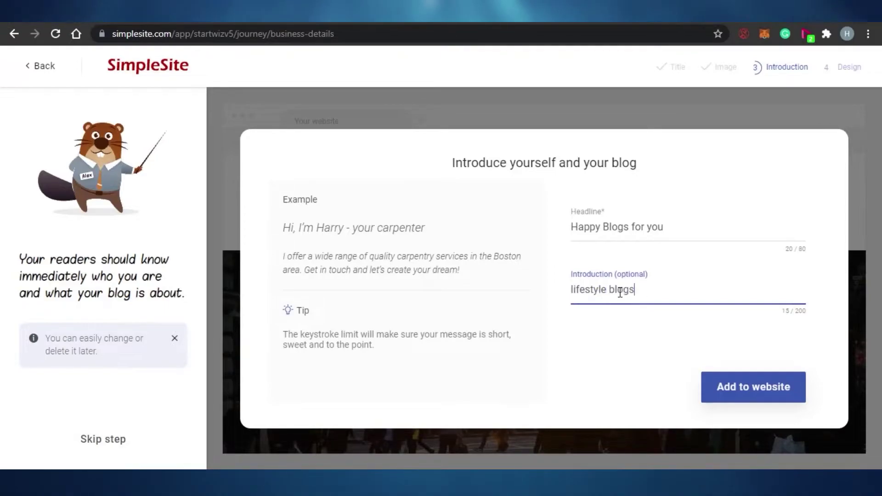
{"action": "type", "text": ", food and health blogs for you."}
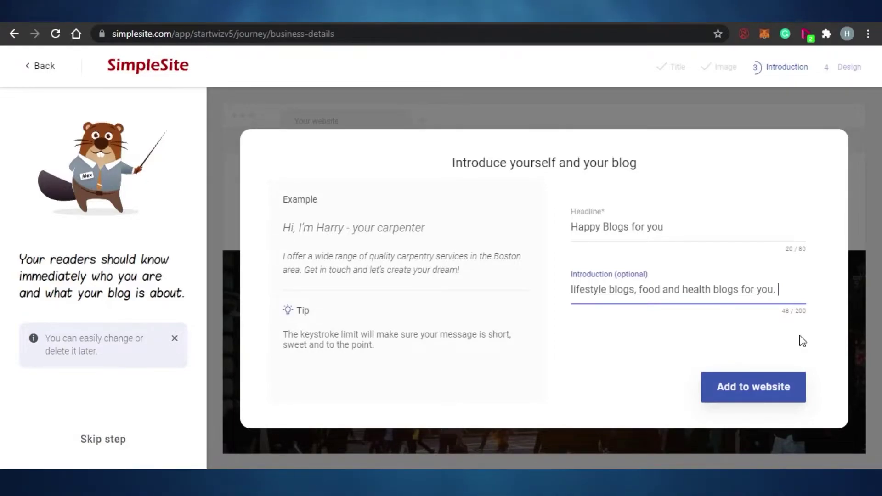
{"action": "left_click", "coordinate": [781, 389]}
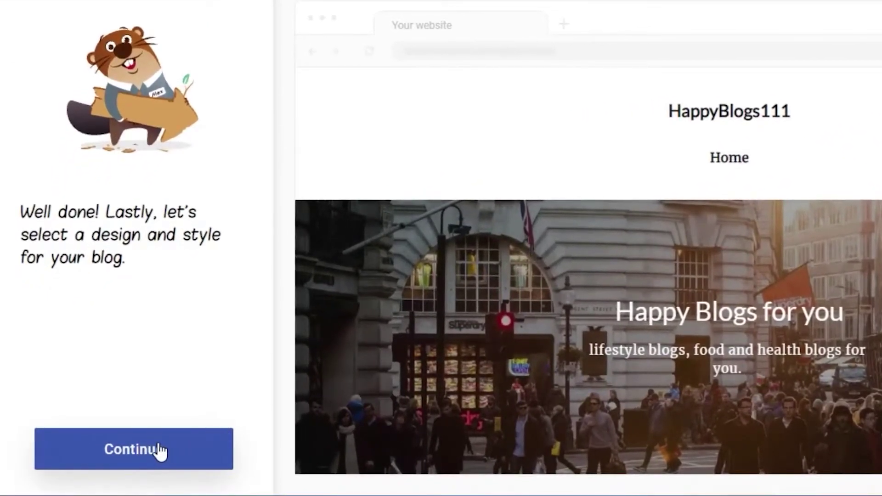
{"action": "left_click", "coordinate": [160, 450]}
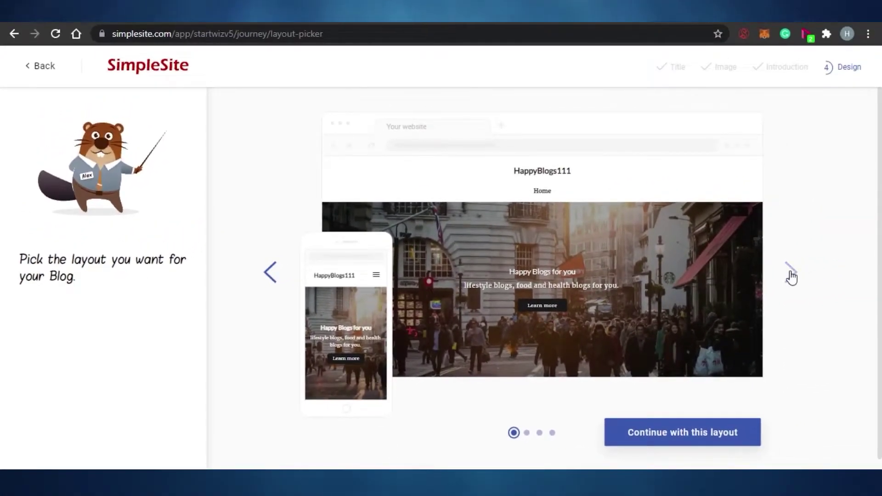
Browse the layouts and try the second one, with a dark text panel beside the street photo.
{"action": "left_click", "coordinate": [791, 272]}
{"action": "left_click", "coordinate": [791, 273]}
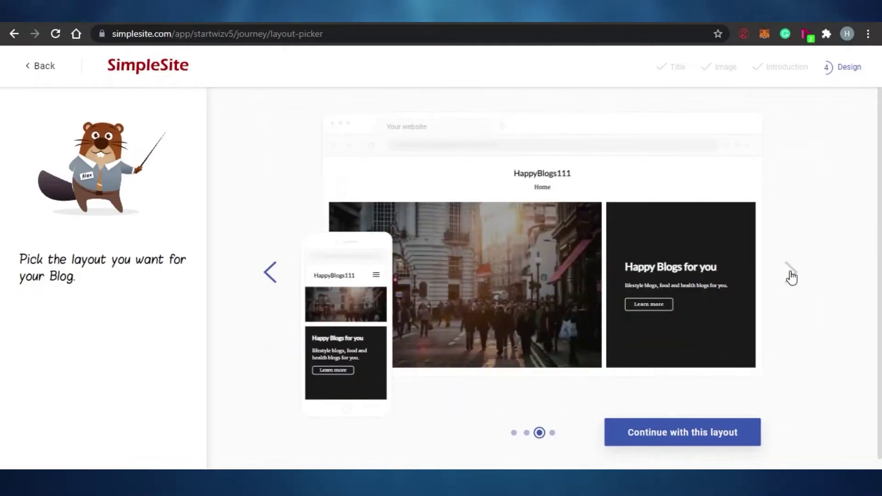
{"action": "left_click", "coordinate": [270, 274]}
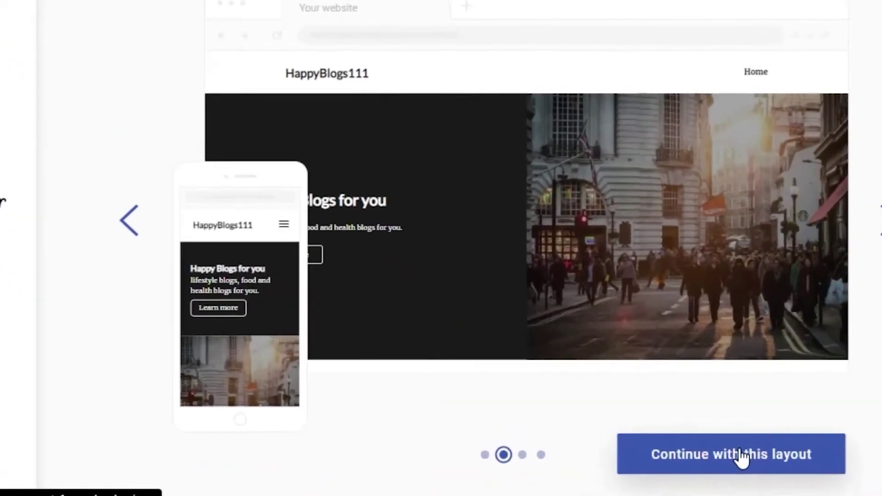
{"action": "left_click", "coordinate": [742, 457]}
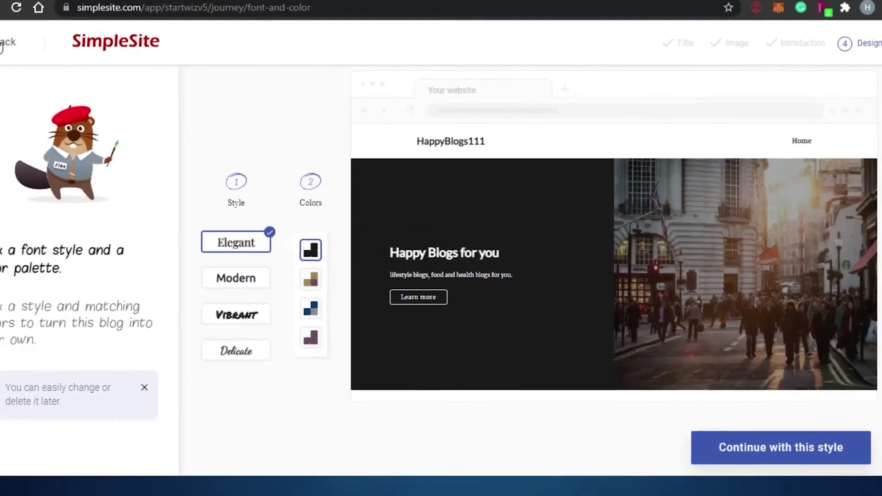
Return to the layout choice and use the first layout, with centered text over the full-width photo.
{"action": "left_click", "coordinate": [3, 45]}
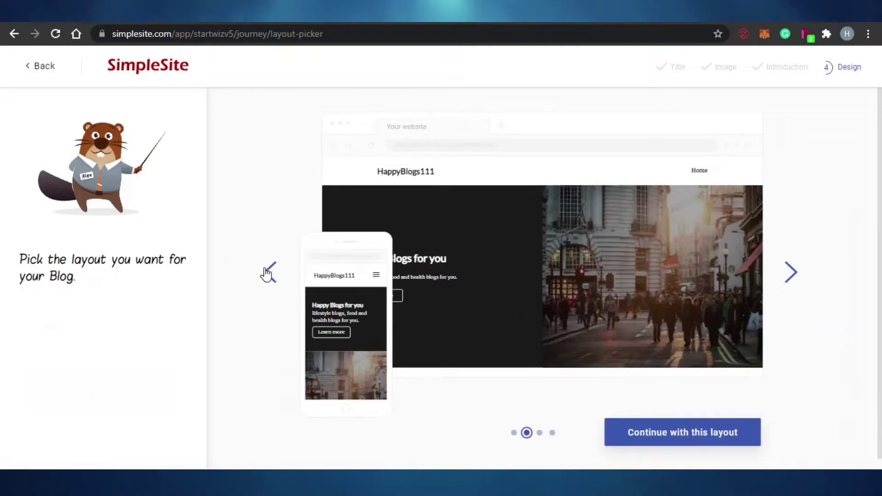
{"action": "left_click", "coordinate": [269, 274]}
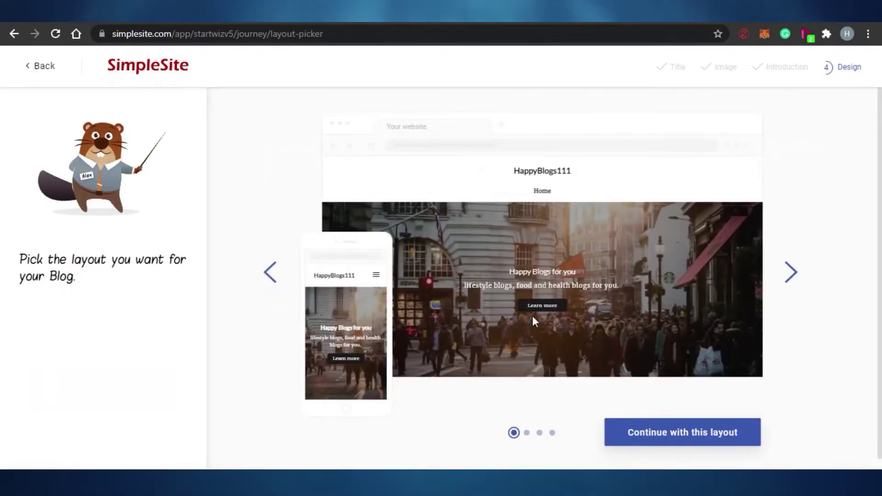
{"action": "left_click", "coordinate": [688, 441]}
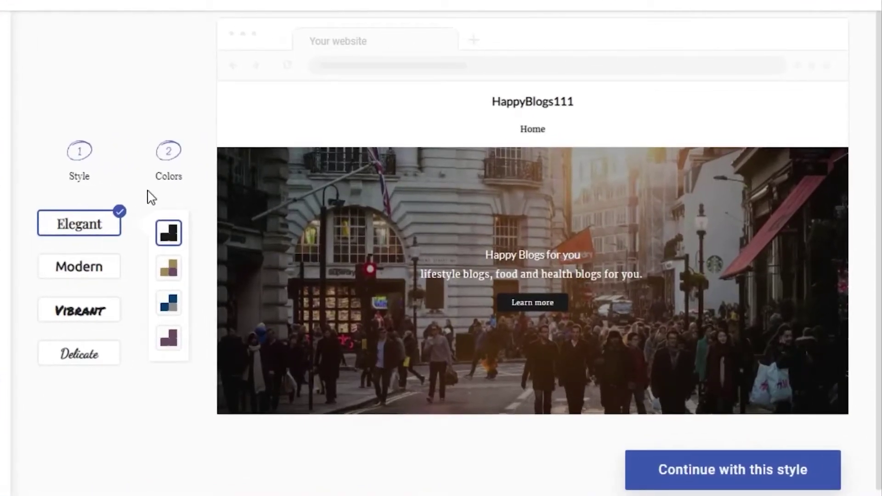
Try the Modern, Vibrant and Delicate font styles on the blog and switch back to Elegant.
{"action": "left_click", "coordinate": [87, 268]}
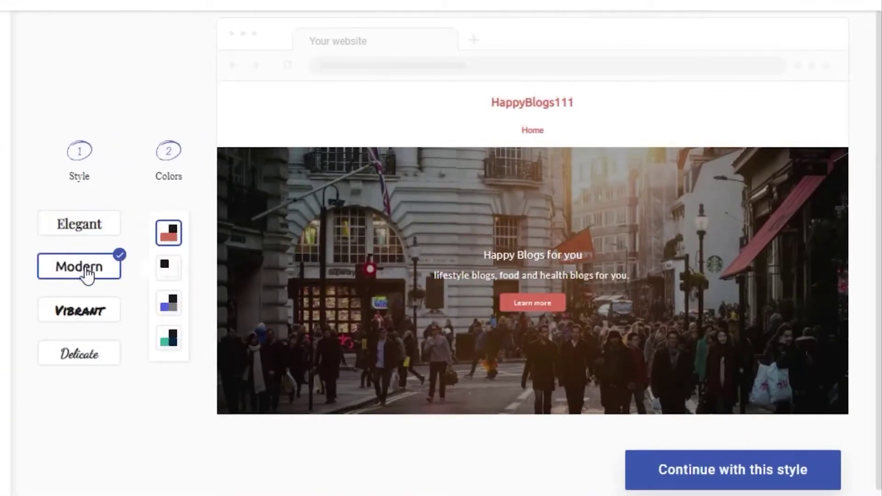
{"action": "left_click", "coordinate": [90, 323]}
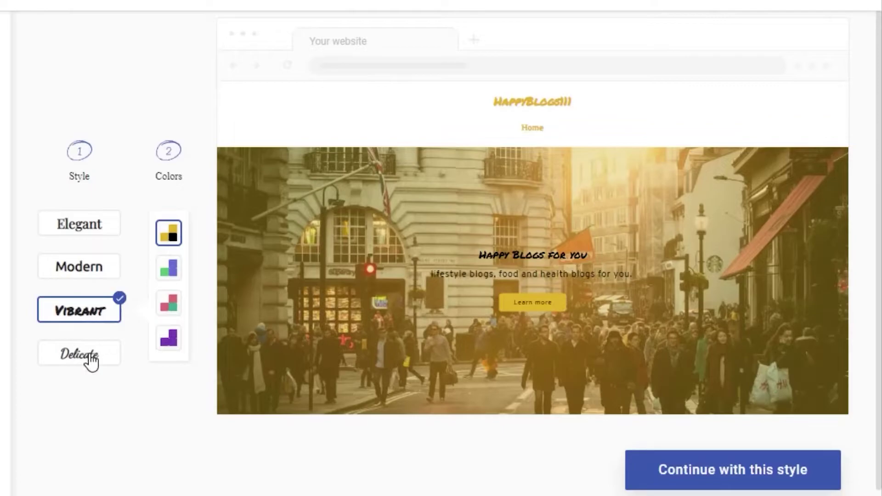
{"action": "left_click", "coordinate": [90, 358]}
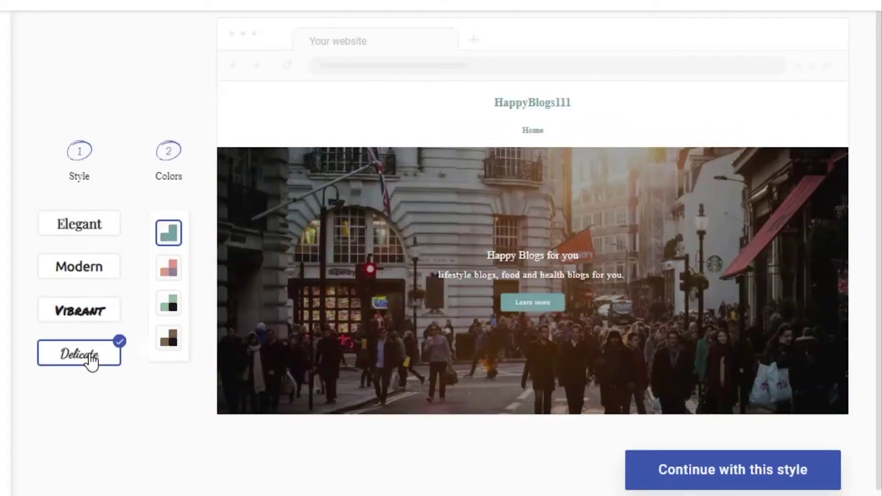
{"action": "left_click", "coordinate": [85, 235]}
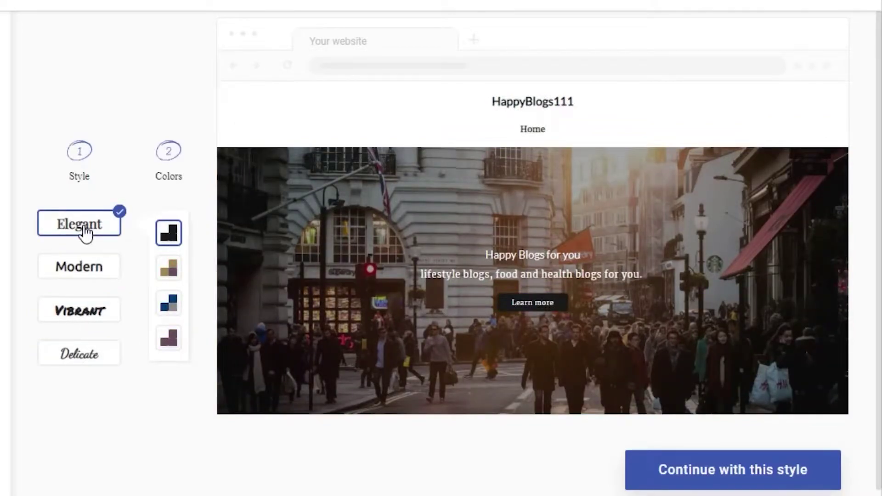
Accept the Elegant style and try to register the blog under the suggested username Happyblogs111.
{"action": "left_click", "coordinate": [737, 473]}
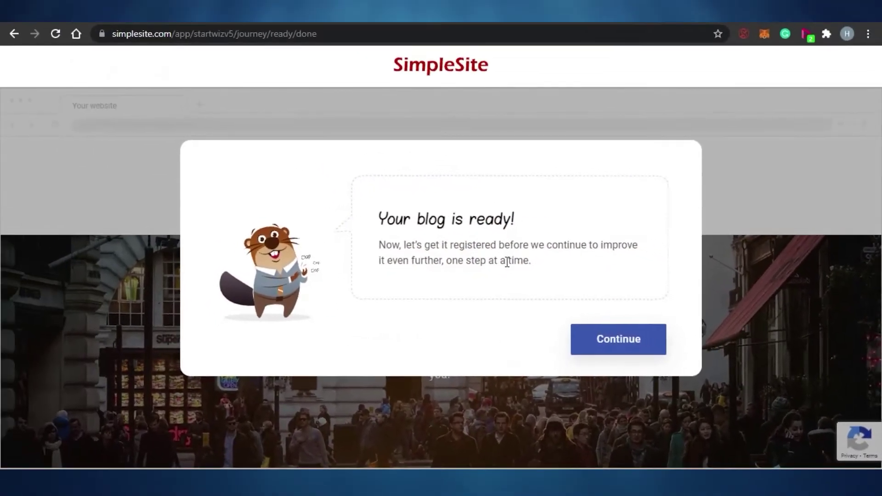
{"action": "left_click", "coordinate": [628, 349]}
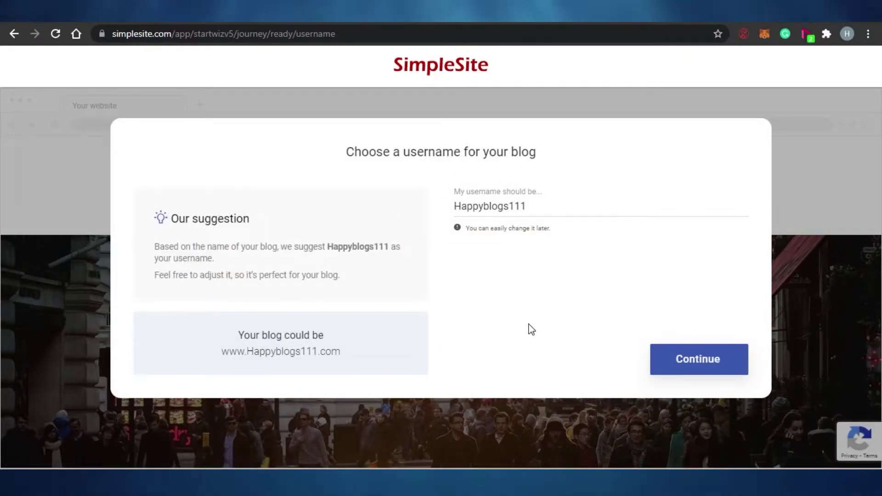
{"action": "left_click", "coordinate": [689, 358]}
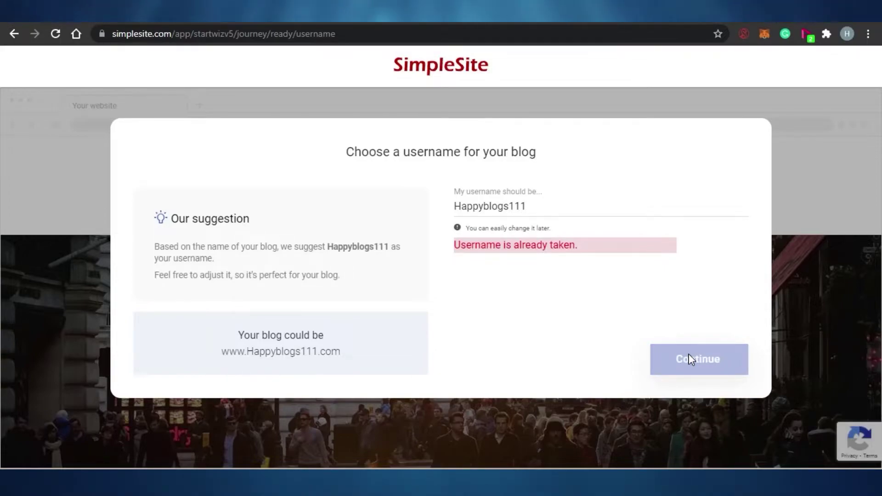
Change the blog's username to Happyblogs101 and proceed to the registration form.
{"action": "left_click", "coordinate": [528, 207]}
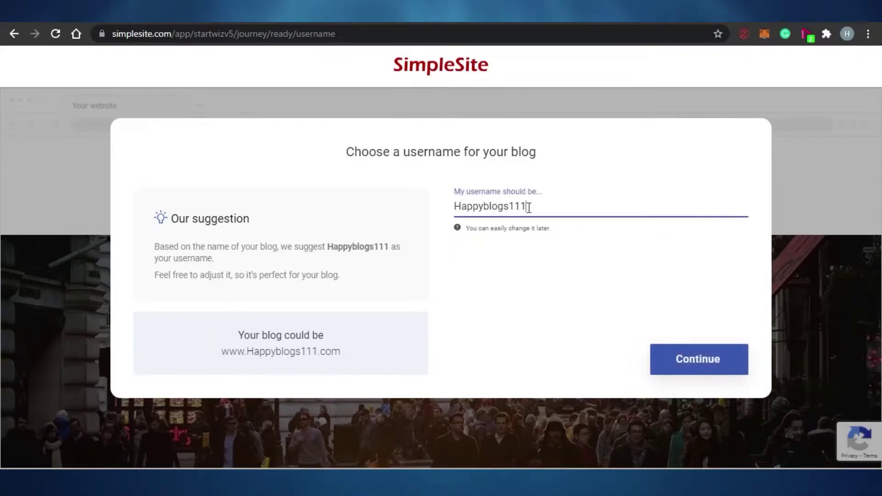
{"action": "key", "text": "BackSpace"}
{"action": "key", "text": "BackSpace"}
{"action": "type", "text": "01"}
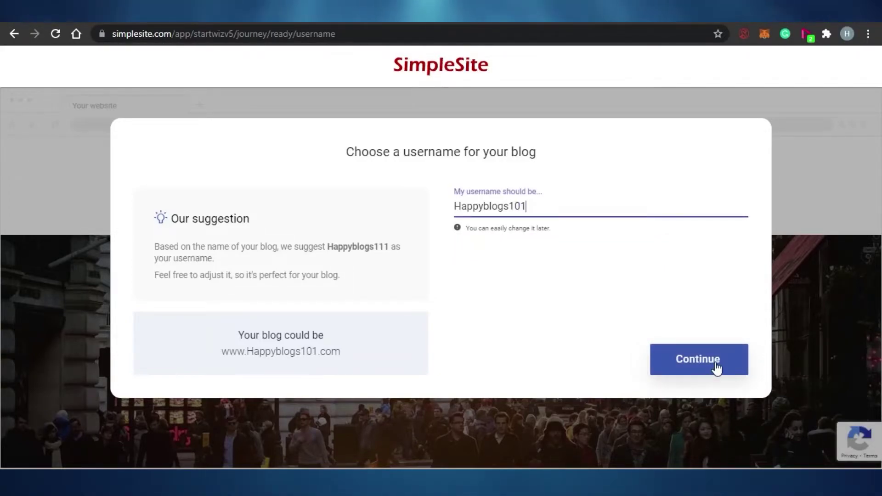
{"action": "left_click", "coordinate": [716, 367]}
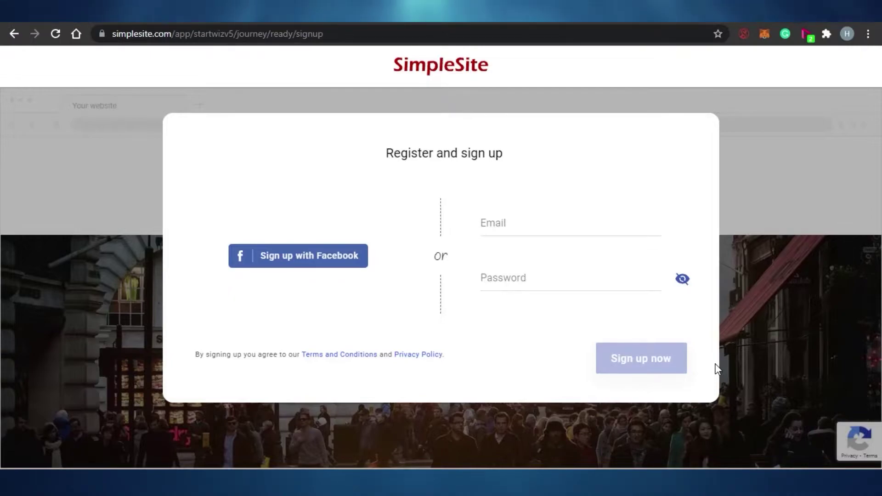
Fill in the account's e-mail address to register and sign up for the blog.
{"action": "left_click", "coordinate": [519, 219]}
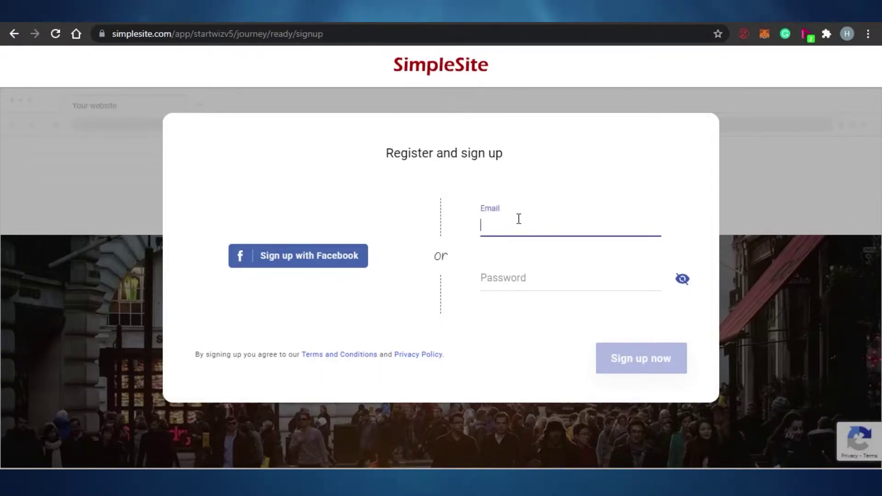
{"action": "type", "text": "cand"}
{"action": "left_click", "coordinate": [513, 318]}
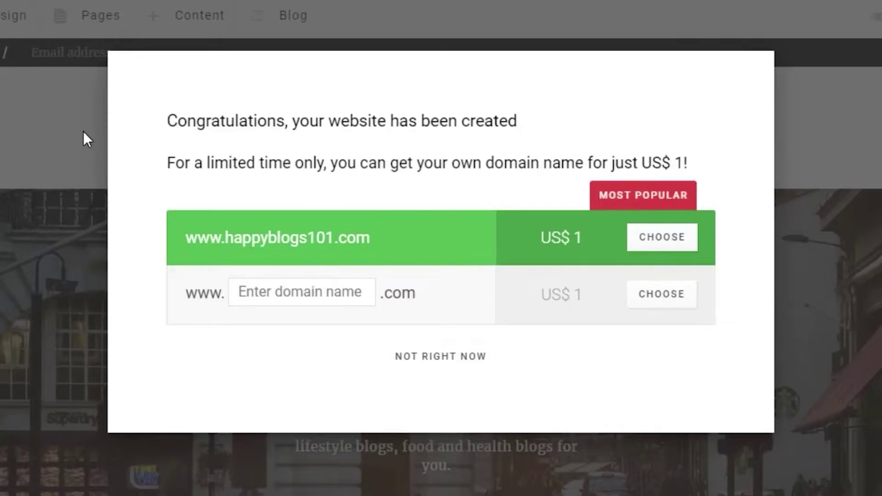
Decline the US$ 1 domain offer, pass the editor welcome message and skip the guided tour.
{"action": "left_click", "coordinate": [474, 364]}
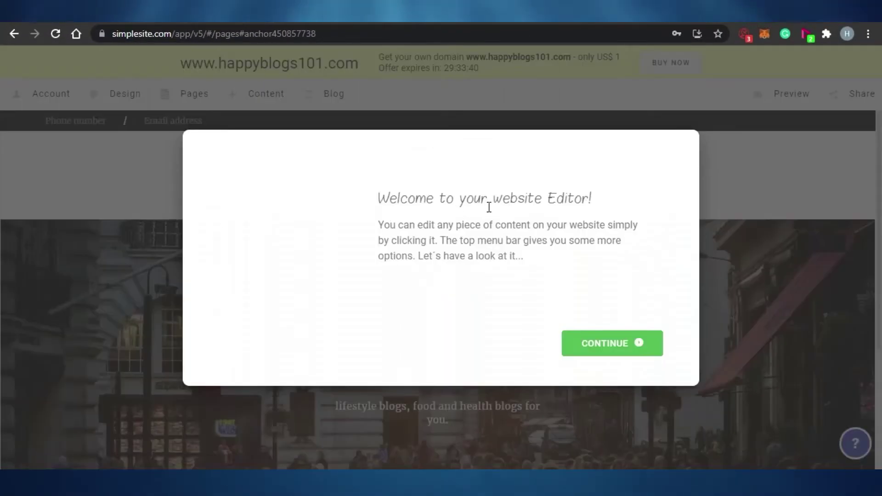
{"action": "left_click", "coordinate": [601, 344]}
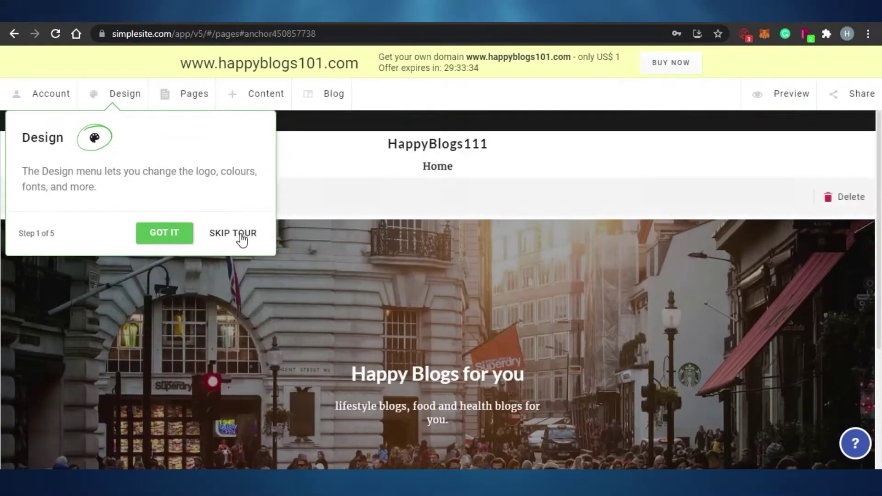
{"action": "left_click", "coordinate": [227, 240]}
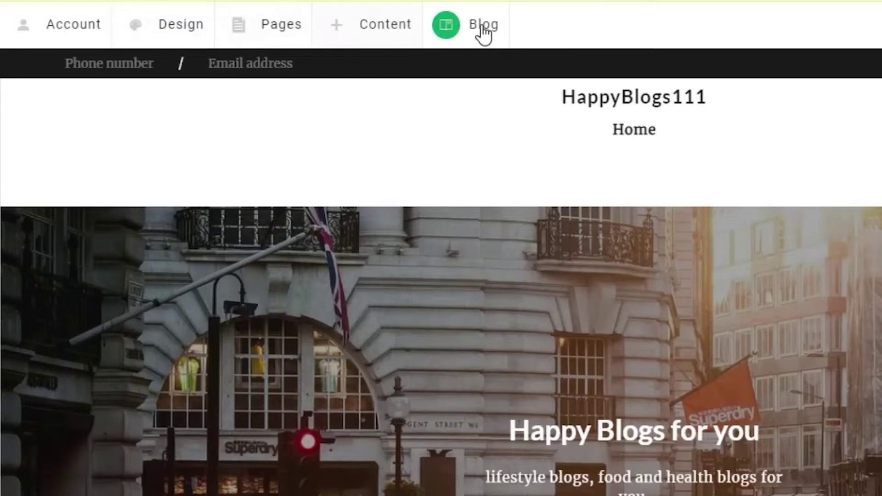
Open the header design settings, review the available options and choose Layout 1 for the header.
{"action": "left_click", "coordinate": [138, 24]}
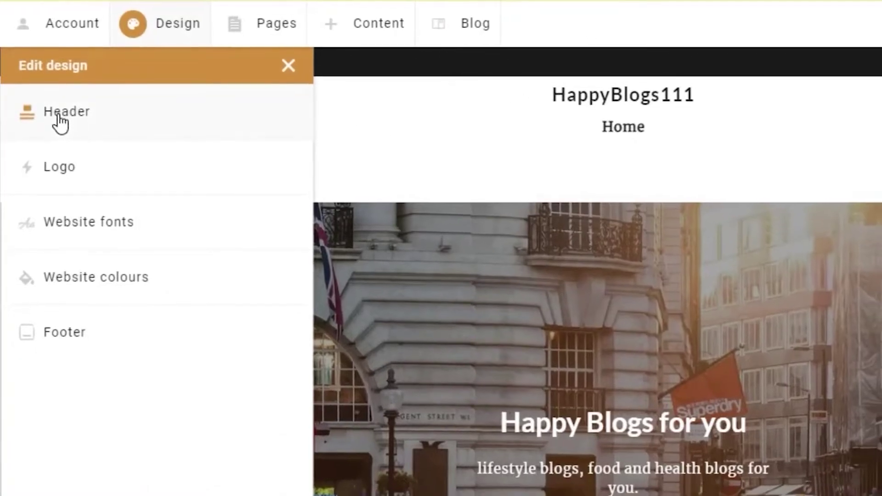
{"action": "left_click", "coordinate": [62, 125]}
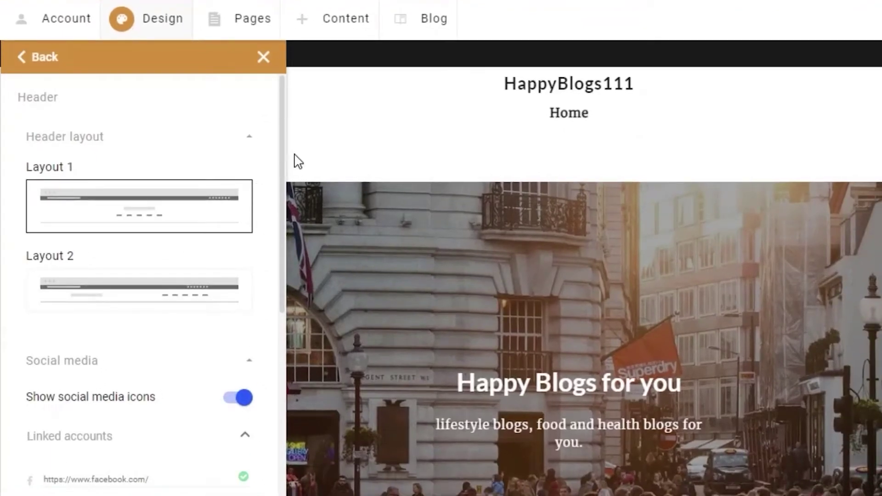
{"action": "scroll", "coordinate": [283, 157], "scroll_direction": "down", "scroll_amount": 2}
{"action": "scroll", "coordinate": [278, 147], "scroll_direction": "up", "scroll_amount": 2}
{"action": "left_click", "coordinate": [166, 213]}
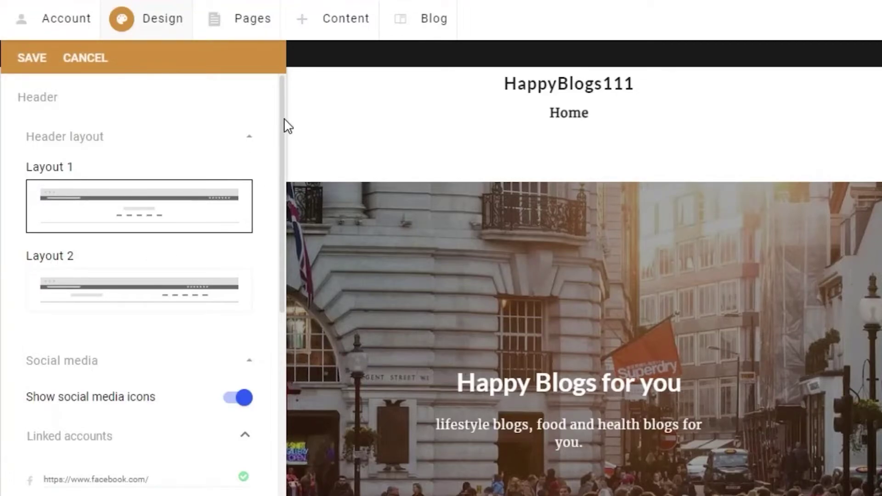
{"action": "scroll", "coordinate": [276, 206], "scroll_direction": "down", "scroll_amount": 5}
{"action": "scroll", "coordinate": [278, 184], "scroll_direction": "up", "scroll_amount": 5}
Try header Layout 2 and look through the linked social media accounts and icon styles.
{"action": "left_click", "coordinate": [140, 290]}
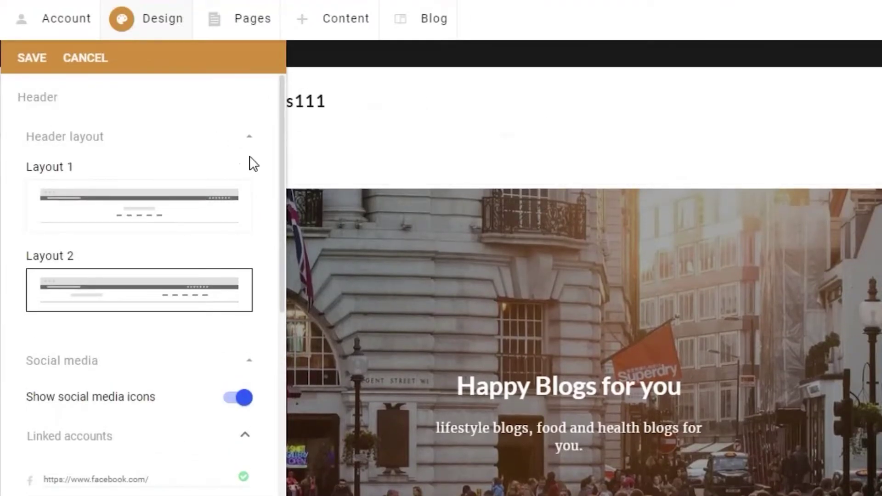
{"action": "left_click_drag", "start_coordinate": [282, 195], "coordinate": [279, 442]}
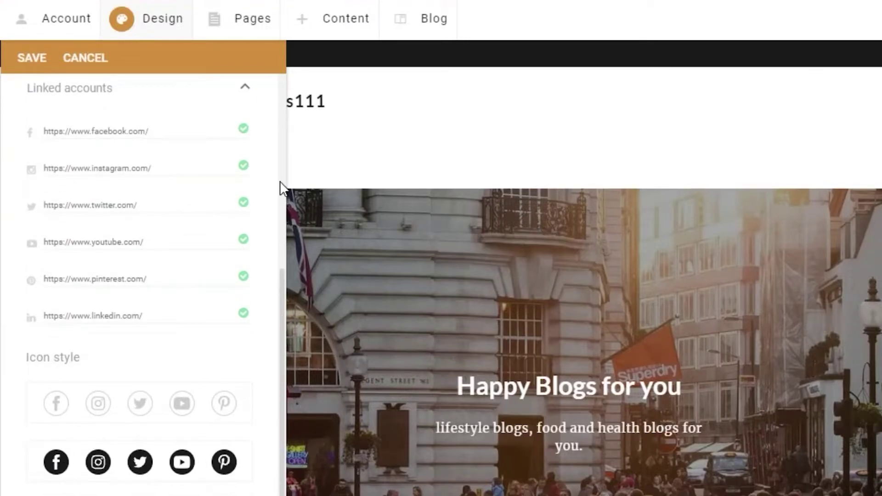
{"action": "scroll", "coordinate": [282, 167], "scroll_direction": "up", "scroll_amount": 7}
Switch the header back to Layout 1, save it and close the design settings.
{"action": "left_click", "coordinate": [162, 191]}
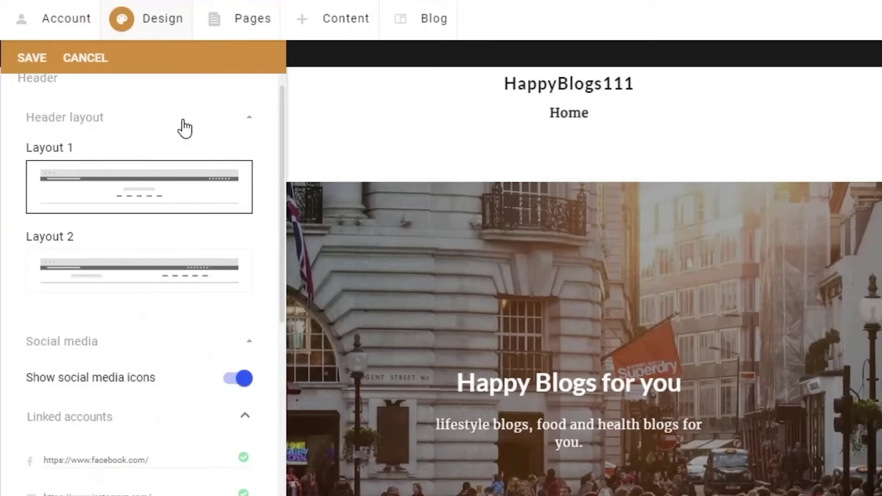
{"action": "scroll", "coordinate": [229, 92], "scroll_direction": "up", "scroll_amount": 1}
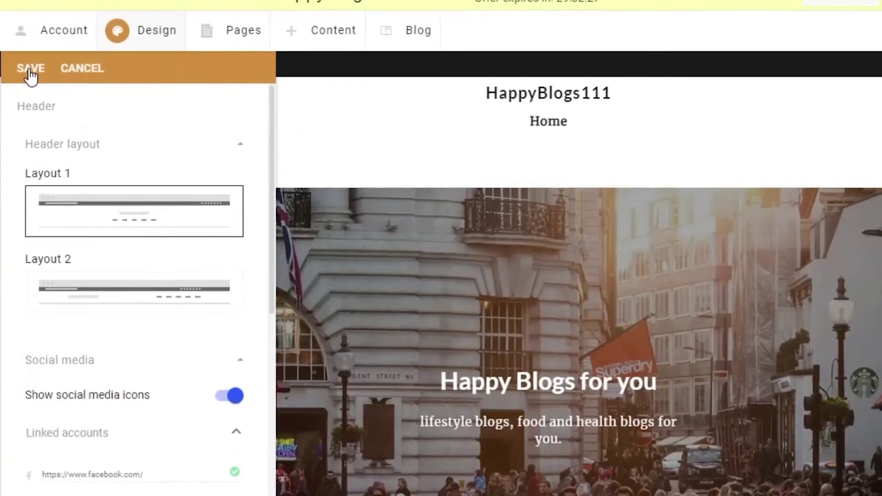
{"action": "left_click", "coordinate": [30, 59]}
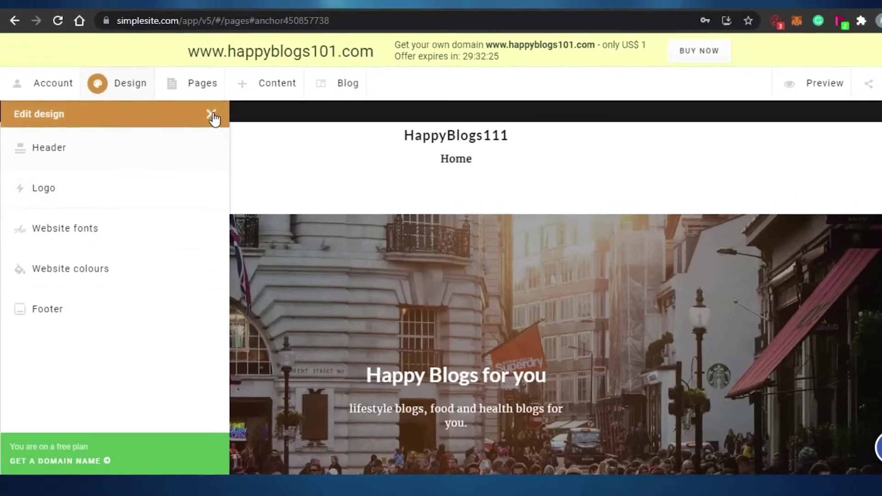
{"action": "left_click", "coordinate": [212, 116]}
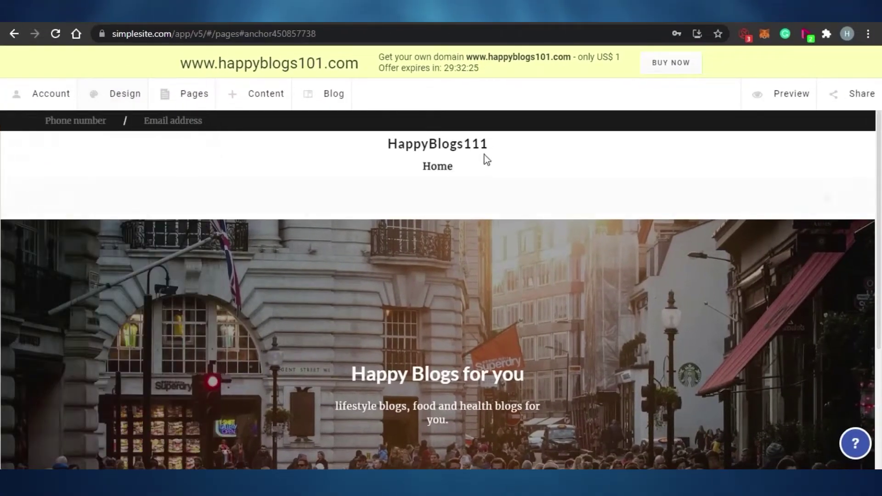
Reopen the header settings from the page's header and save Layout 1 again.
{"action": "left_click", "coordinate": [575, 176]}
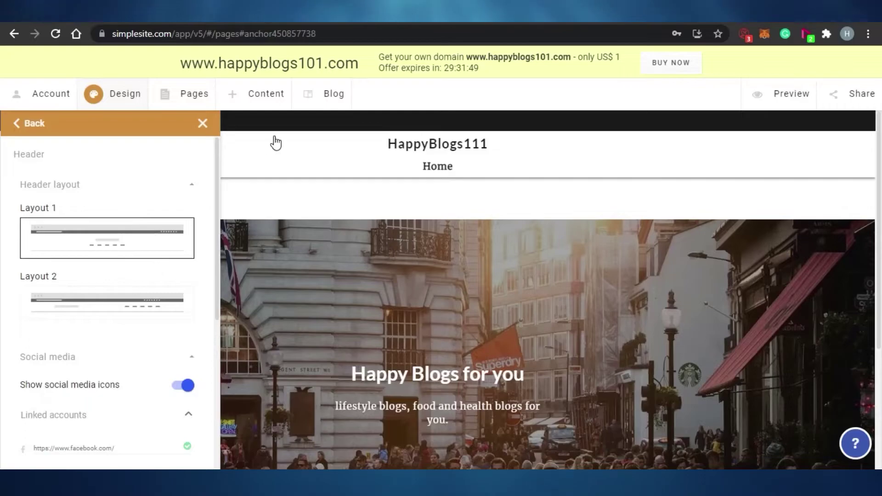
{"action": "left_click", "coordinate": [78, 240]}
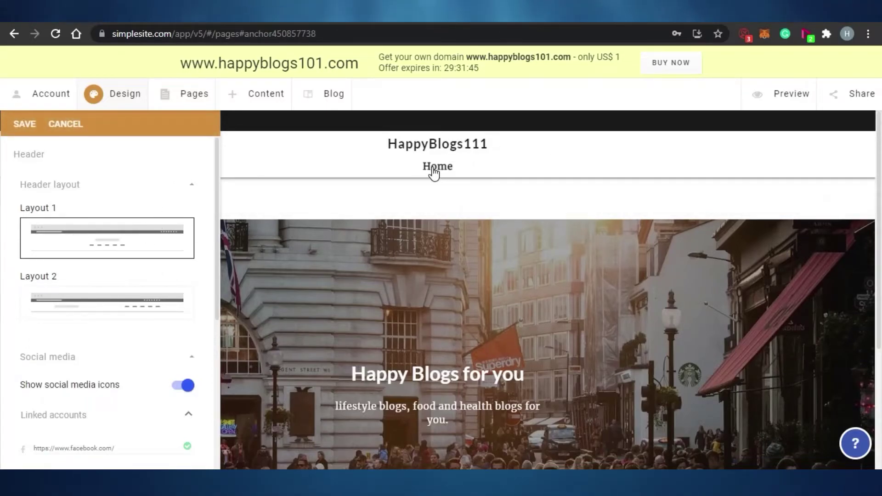
{"action": "left_click", "coordinate": [24, 124]}
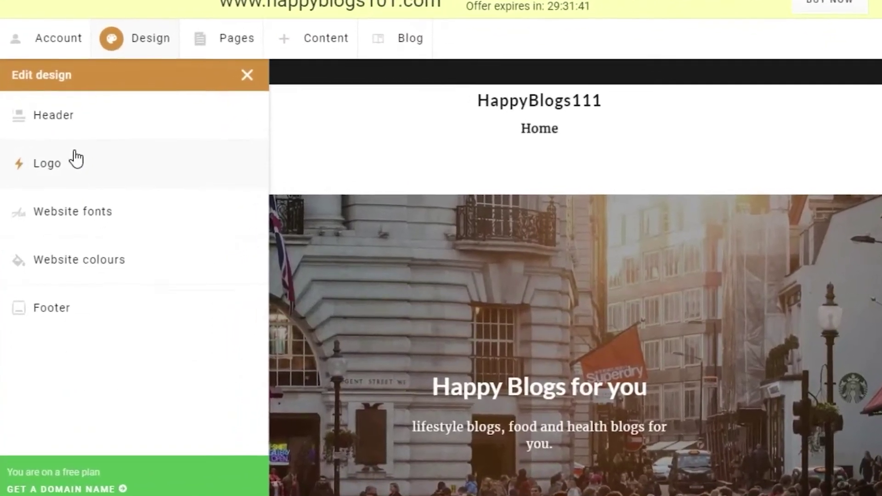
Check the logo upload option, then browse the Modern, Vibrant and Delicate website font styles and return to Elegant.
{"action": "left_click", "coordinate": [64, 193]}
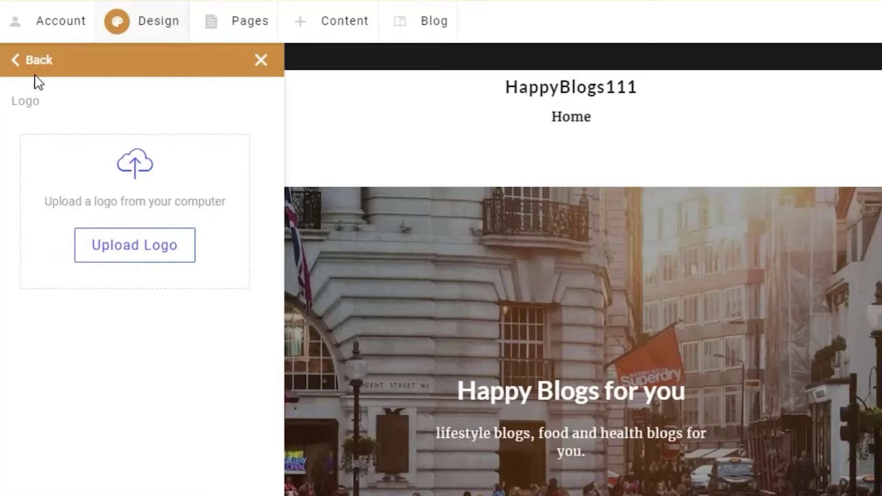
{"action": "left_click", "coordinate": [21, 68]}
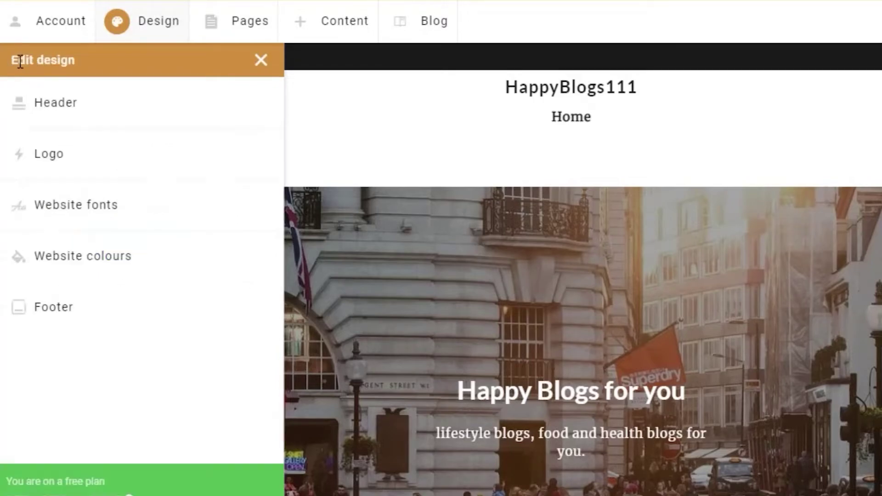
{"action": "left_click", "coordinate": [94, 219]}
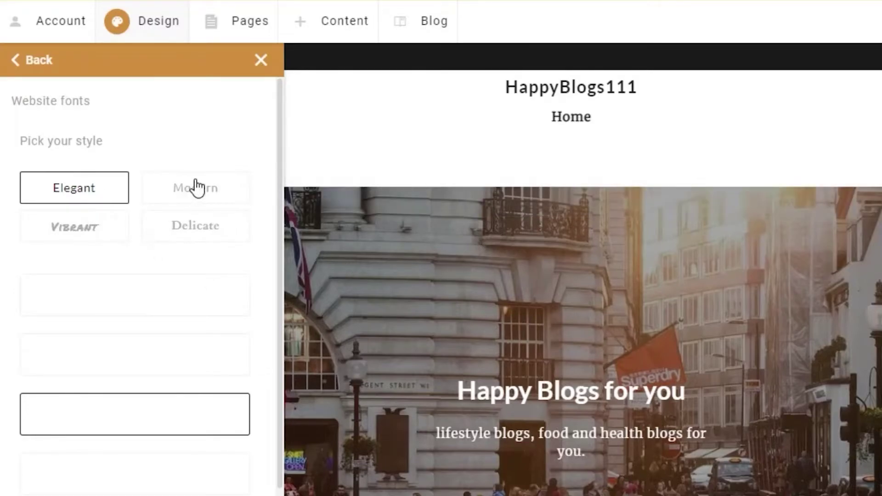
{"action": "left_click", "coordinate": [197, 187]}
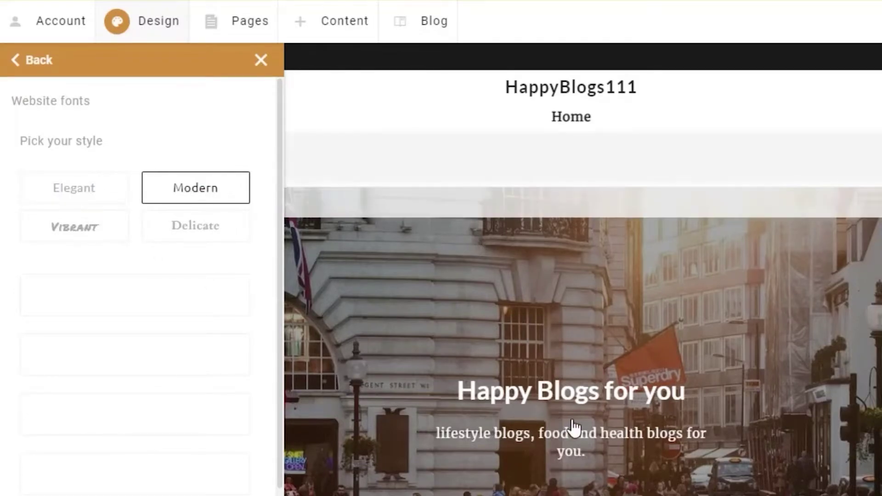
{"action": "left_click", "coordinate": [89, 236]}
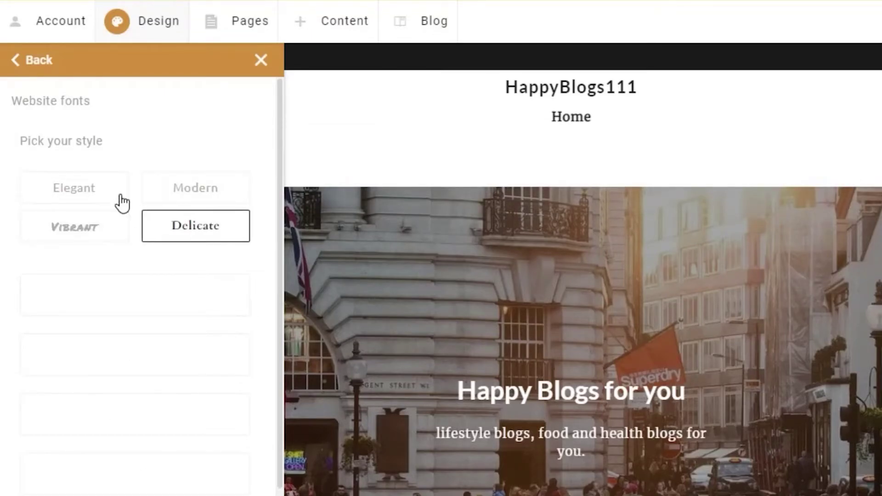
{"action": "left_click", "coordinate": [95, 188]}
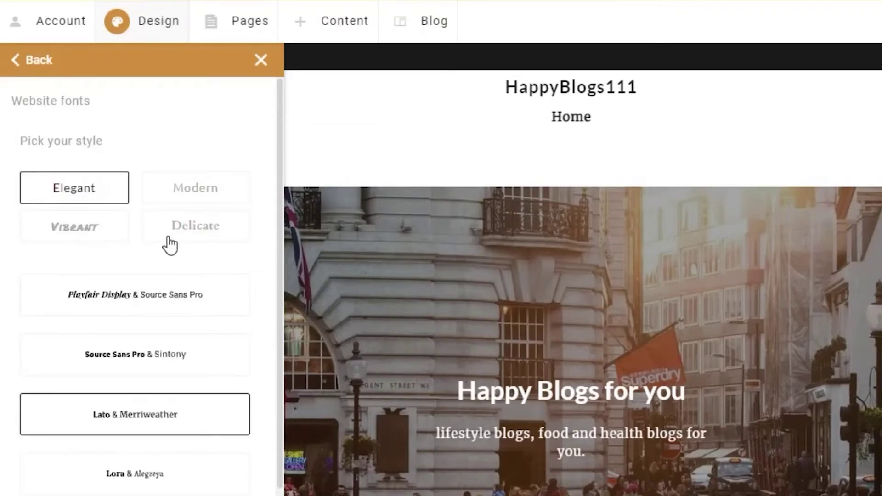
Try the different Elegant font pairings on the website and save Lora & Alegreya.
{"action": "scroll", "coordinate": [270, 315], "scroll_direction": "down", "scroll_amount": 1}
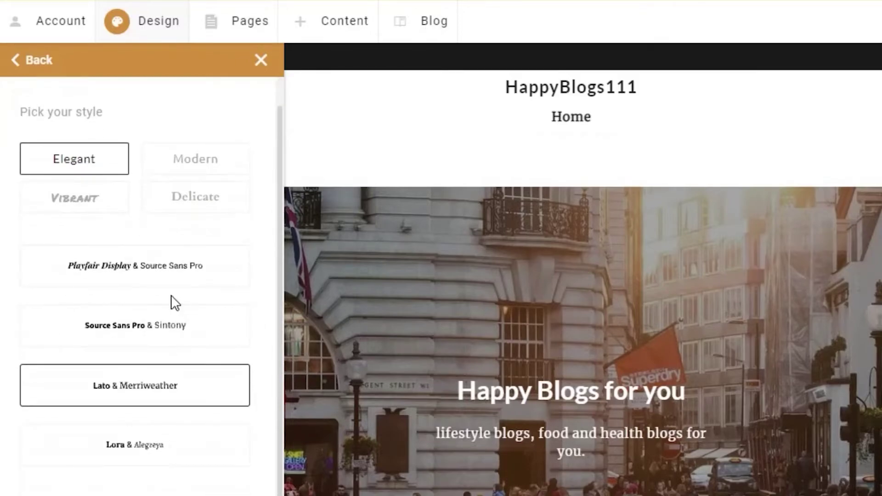
{"action": "left_click", "coordinate": [160, 271]}
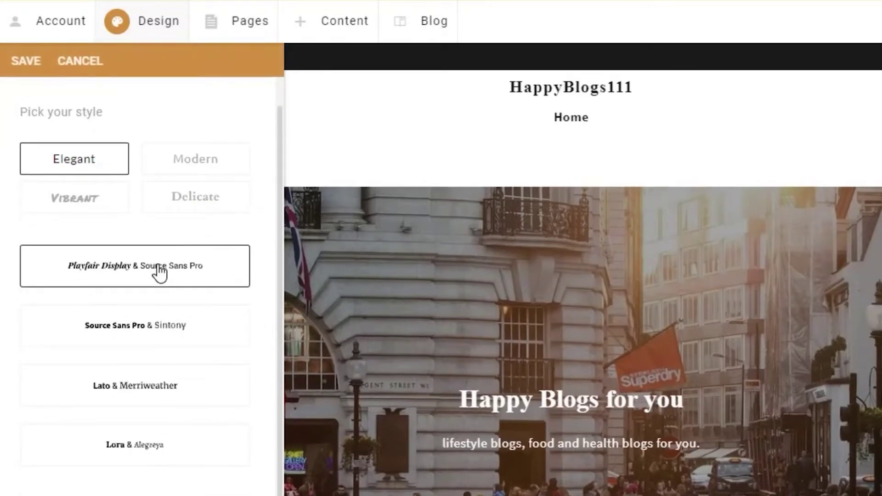
{"action": "left_click", "coordinate": [171, 335]}
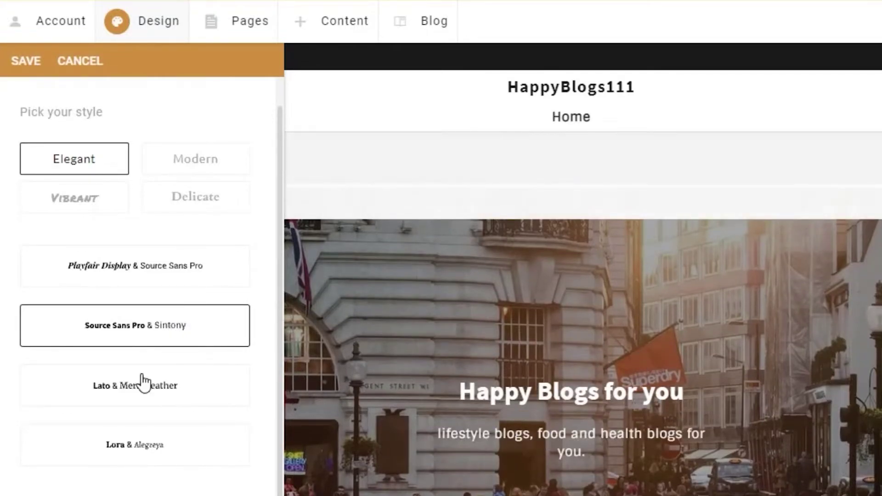
{"action": "left_click", "coordinate": [145, 382]}
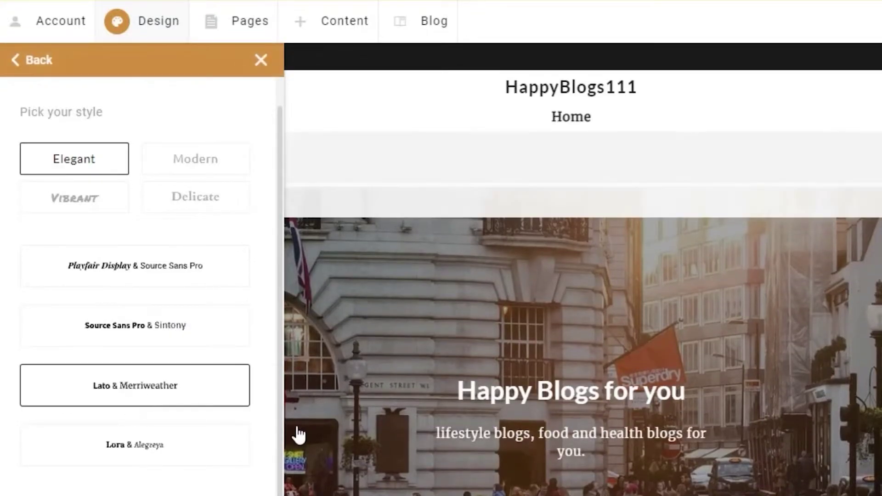
{"action": "left_click", "coordinate": [179, 444]}
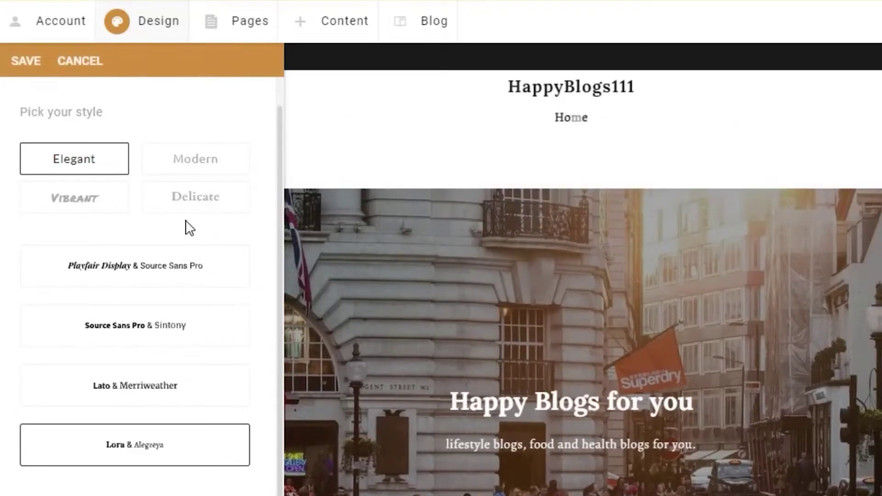
{"action": "left_click", "coordinate": [21, 64]}
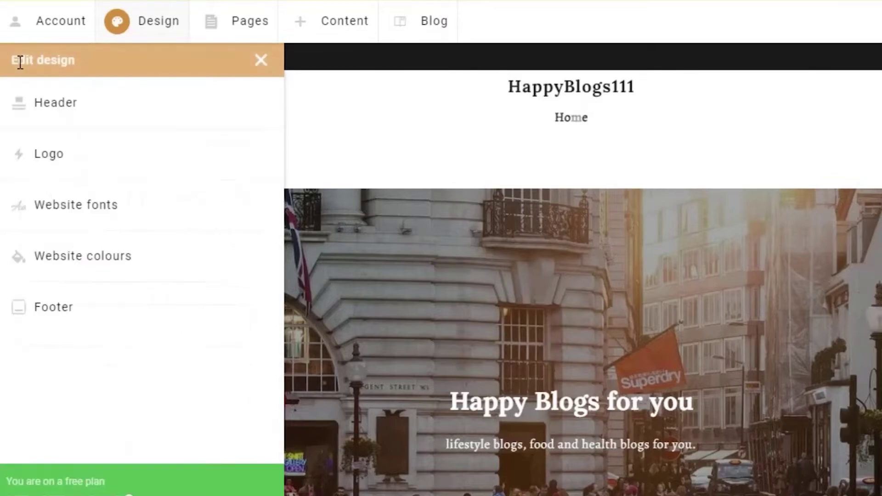
Try the purple-and-gold and blue-and-black Elegant colour schemes on the website, return to the all-black scheme, and leave the colour settings.
{"action": "left_click", "coordinate": [122, 251]}
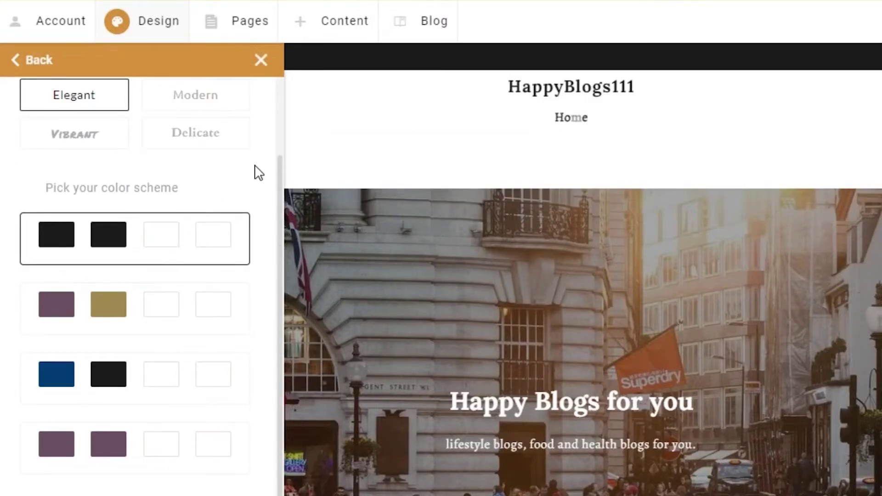
{"action": "scroll", "coordinate": [258, 173], "scroll_direction": "up", "scroll_amount": 1}
{"action": "scroll", "coordinate": [271, 170], "scroll_direction": "down", "scroll_amount": 1}
{"action": "left_click", "coordinate": [118, 338]}
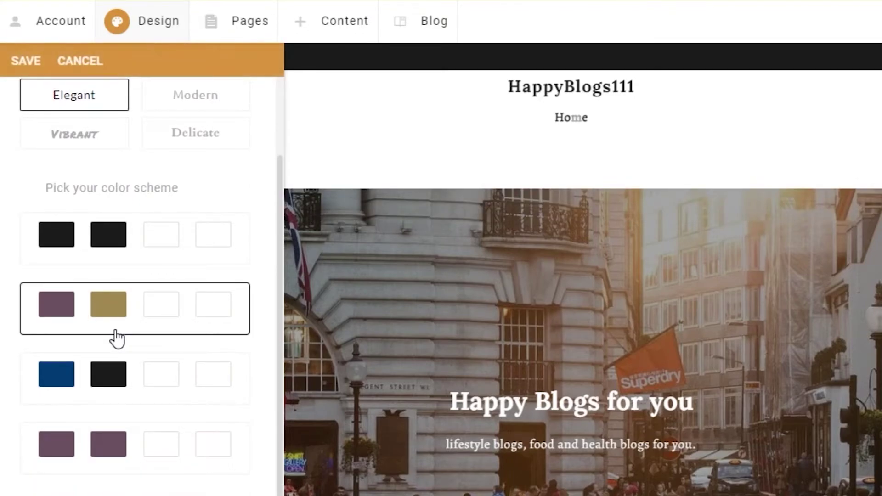
{"action": "left_click", "coordinate": [120, 394]}
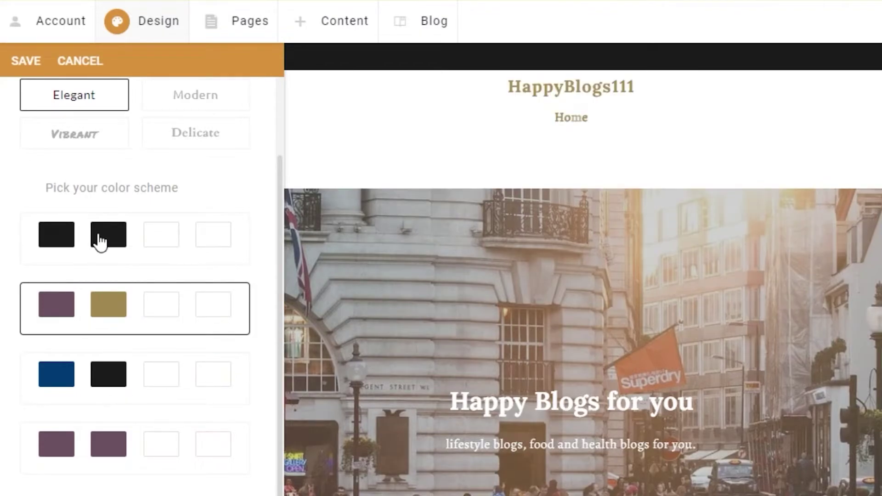
{"action": "left_click", "coordinate": [99, 242]}
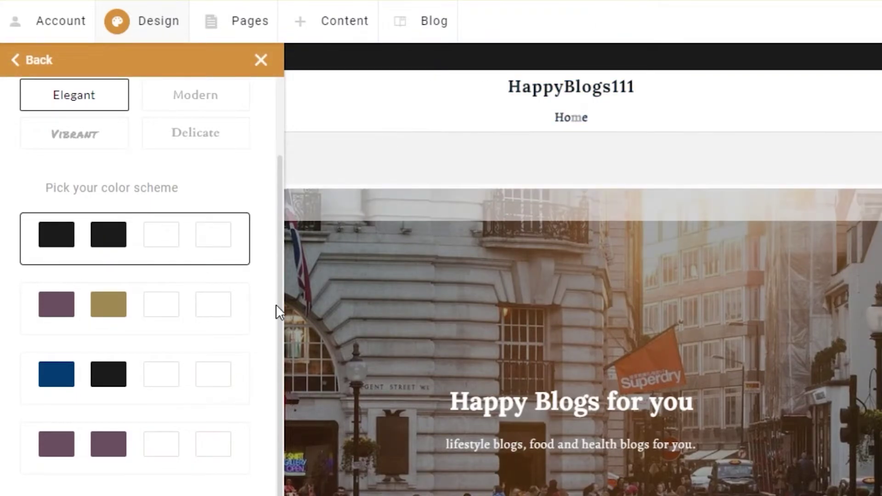
{"action": "scroll", "coordinate": [277, 282], "scroll_direction": "up", "scroll_amount": 1}
{"action": "scroll", "coordinate": [278, 282], "scroll_direction": "up", "scroll_amount": 3}
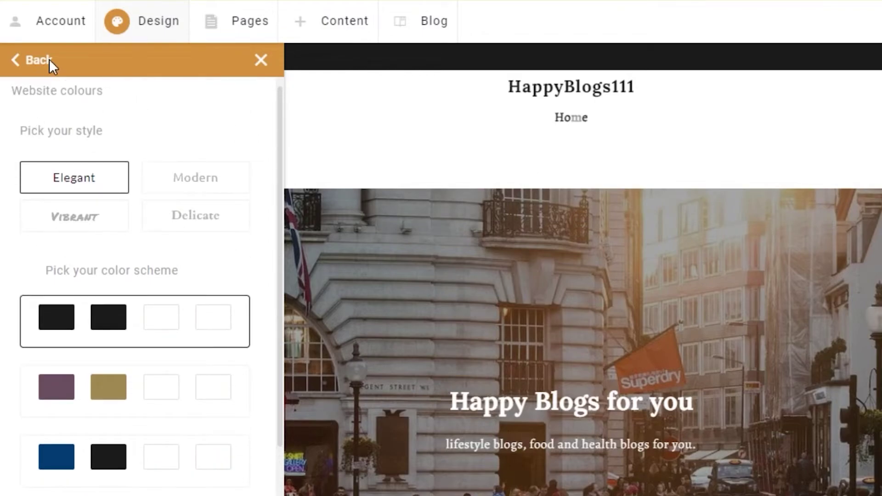
{"action": "left_click_drag", "start_coordinate": [275, 149], "coordinate": [250, 82]}
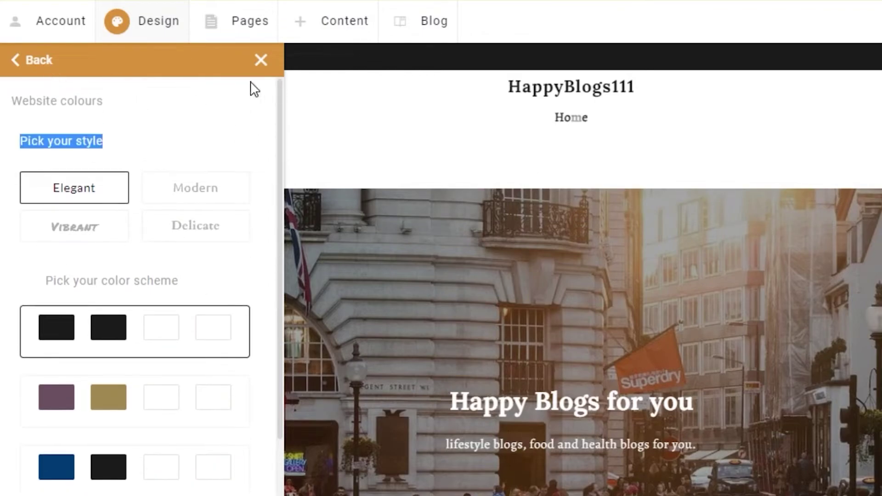
{"action": "left_click", "coordinate": [10, 62]}
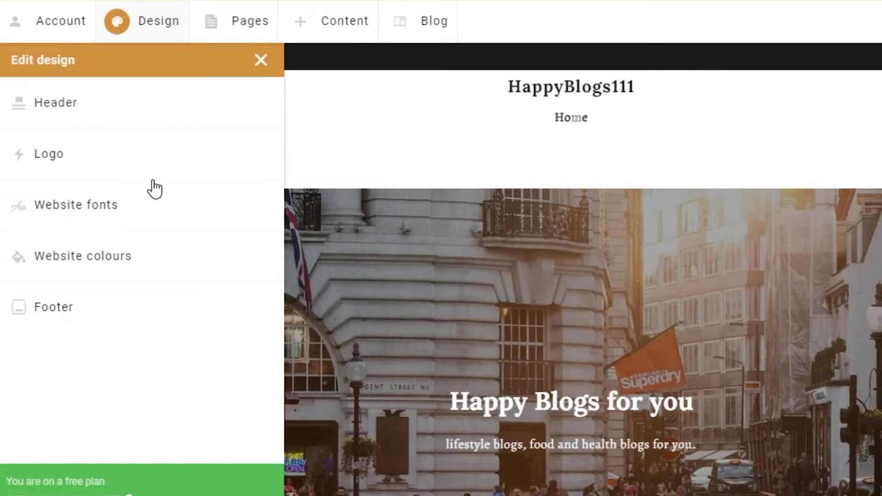
In the footer settings, turn the social media icons and share button off and back on, save, and close the design settings.
{"action": "left_click", "coordinate": [60, 321]}
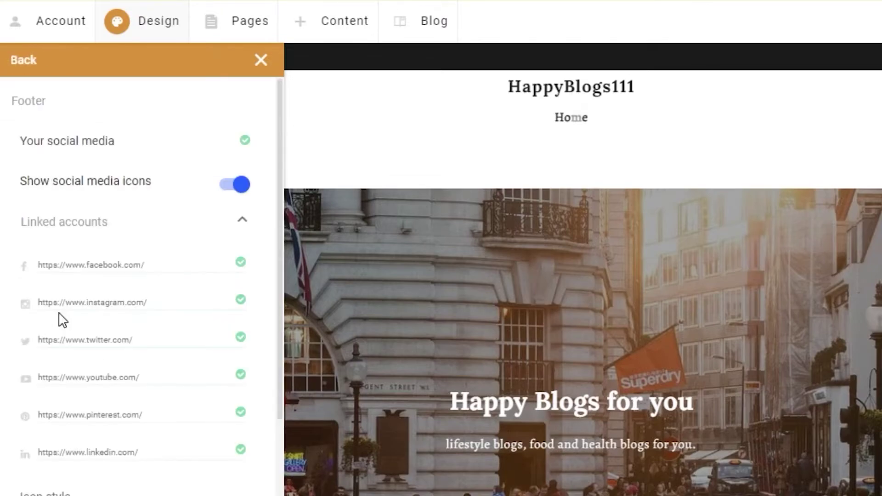
{"action": "scroll", "coordinate": [271, 294], "scroll_direction": "down", "scroll_amount": 5}
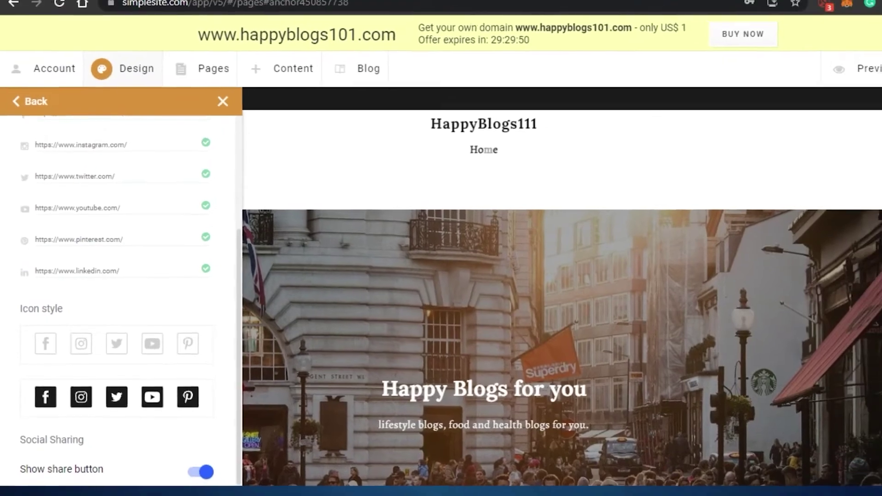
{"action": "scroll", "coordinate": [502, 456], "scroll_direction": "down", "scroll_amount": 3}
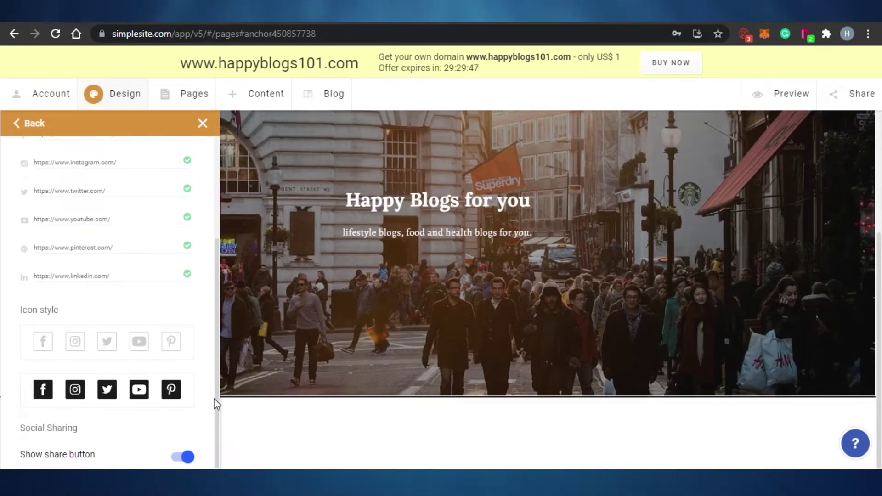
{"action": "scroll", "coordinate": [217, 404], "scroll_direction": "up", "scroll_amount": 3}
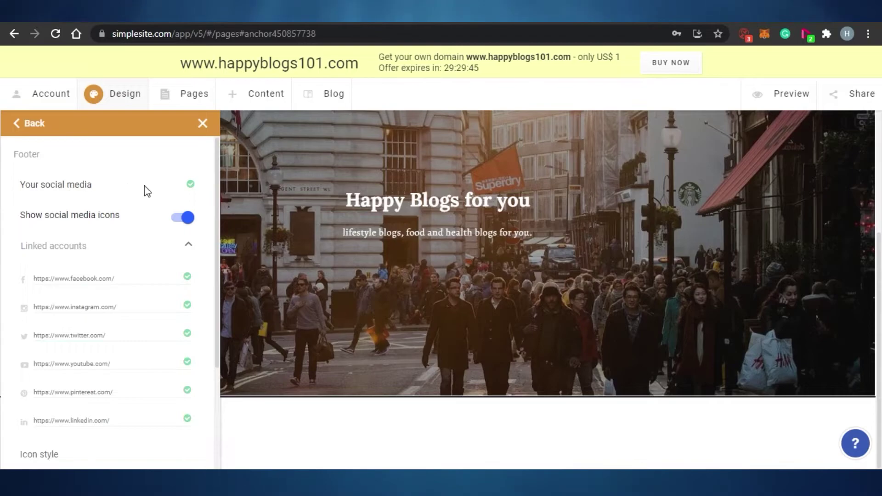
{"action": "left_click", "coordinate": [185, 218]}
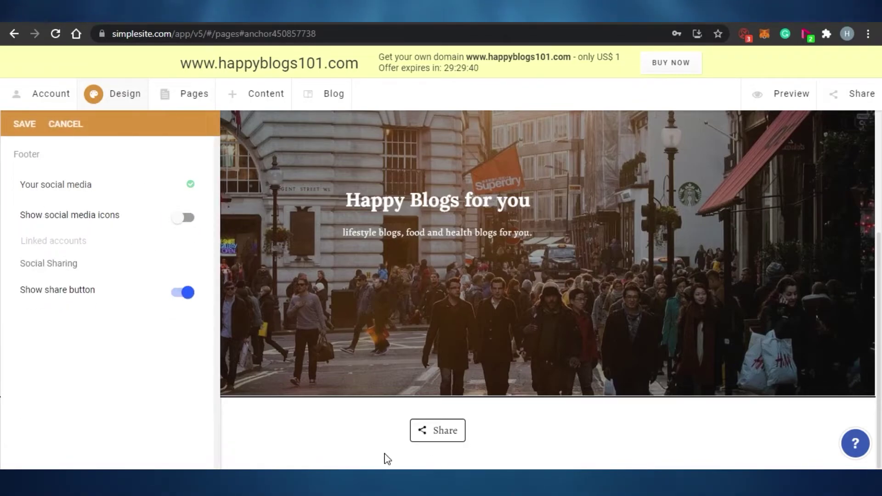
{"action": "left_click", "coordinate": [184, 293]}
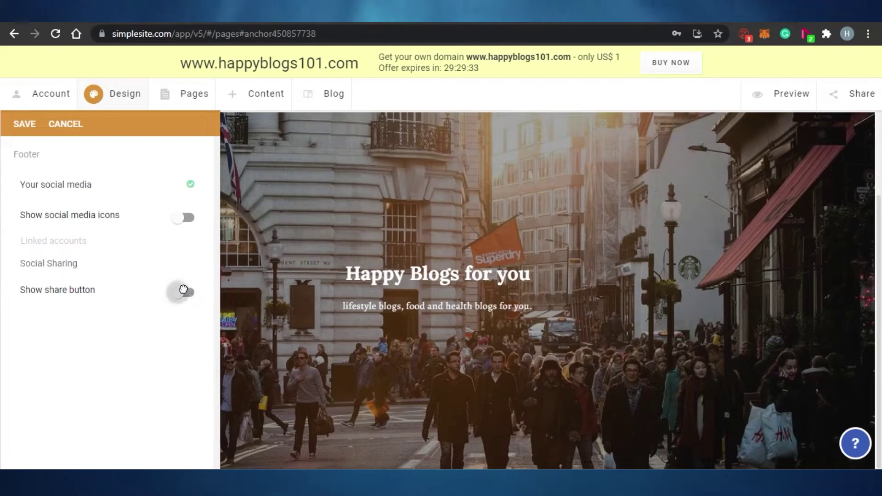
{"action": "left_click", "coordinate": [183, 291]}
{"action": "left_click", "coordinate": [186, 217]}
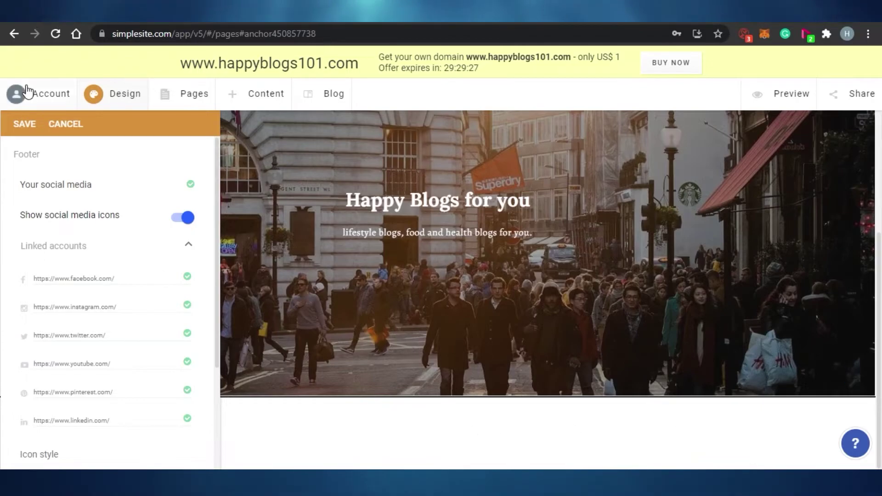
{"action": "left_click", "coordinate": [22, 123]}
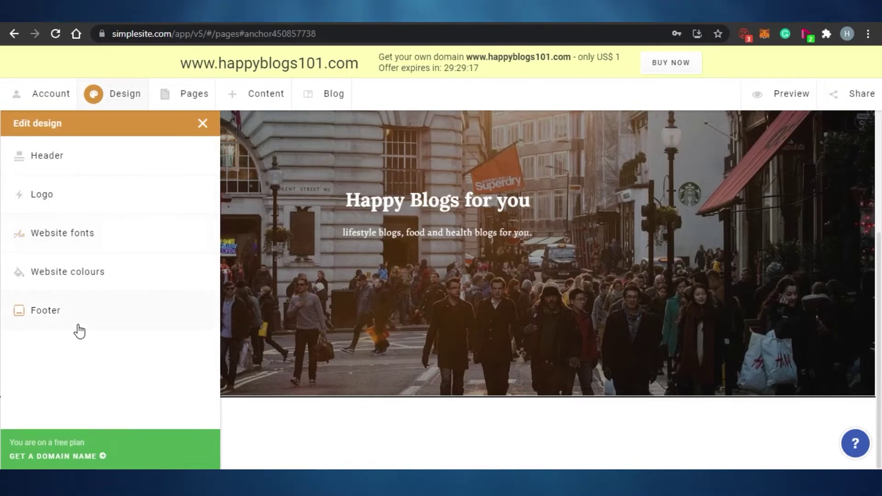
{"action": "left_click", "coordinate": [203, 124]}
Create a photo album page named Gallery, save it and decline the domain name offer.
{"action": "left_click", "coordinate": [186, 94]}
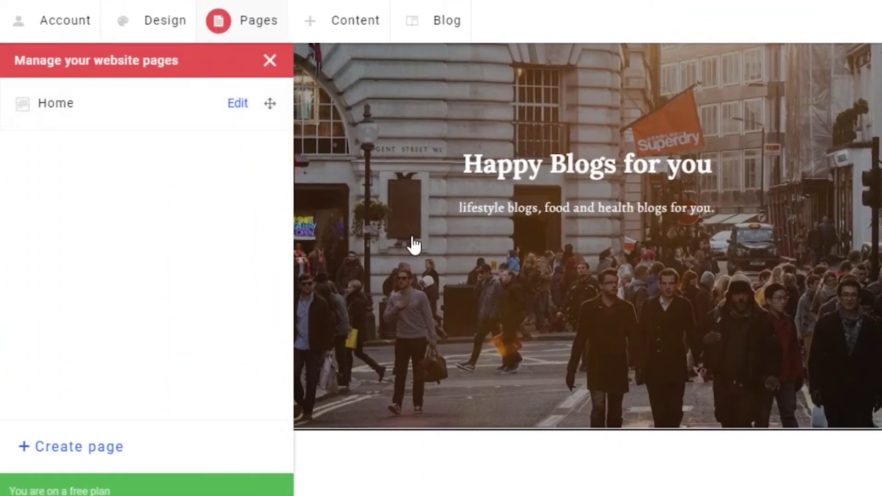
{"action": "left_click", "coordinate": [113, 448]}
{"action": "scroll", "coordinate": [285, 193], "scroll_direction": "down", "scroll_amount": 2}
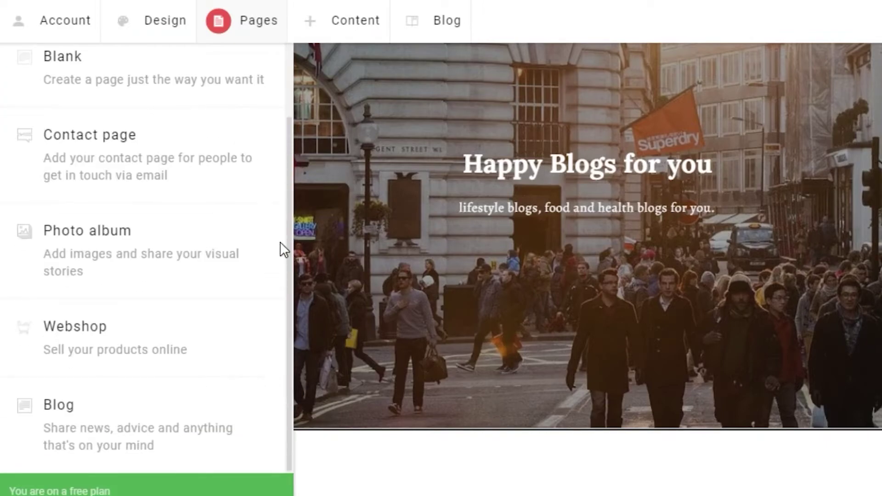
{"action": "left_click", "coordinate": [137, 256]}
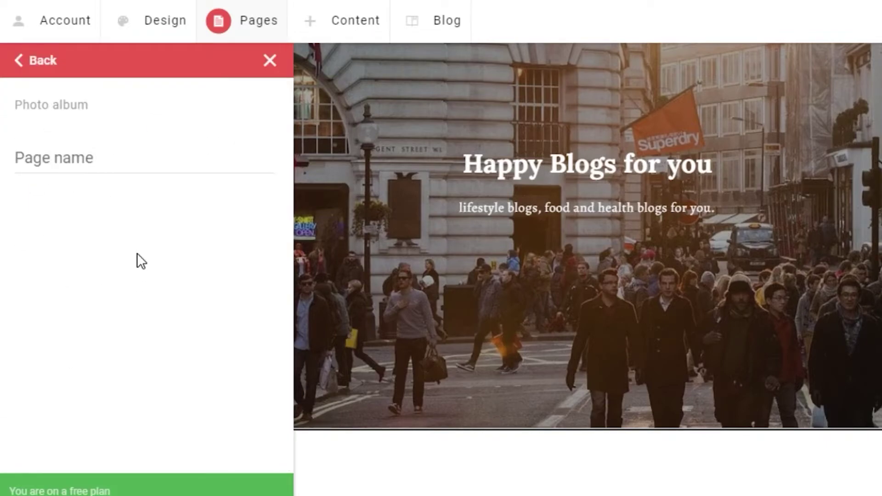
{"action": "left_click", "coordinate": [113, 154]}
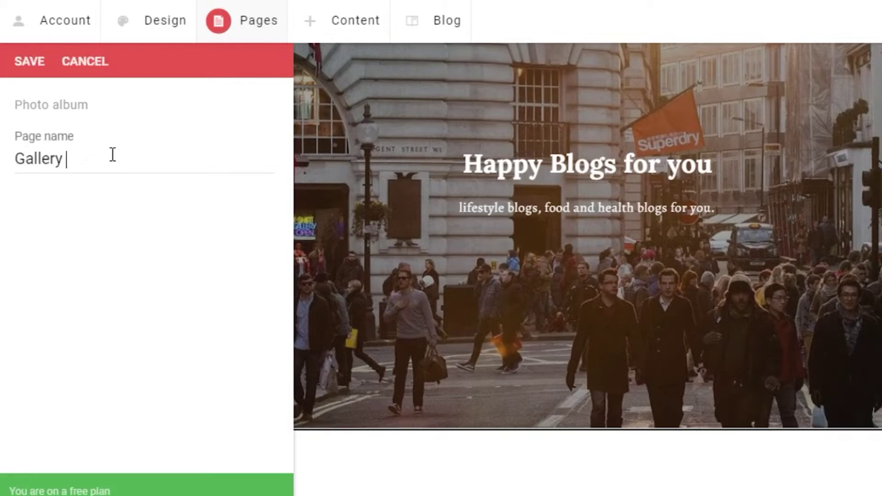
{"action": "left_click", "coordinate": [37, 65]}
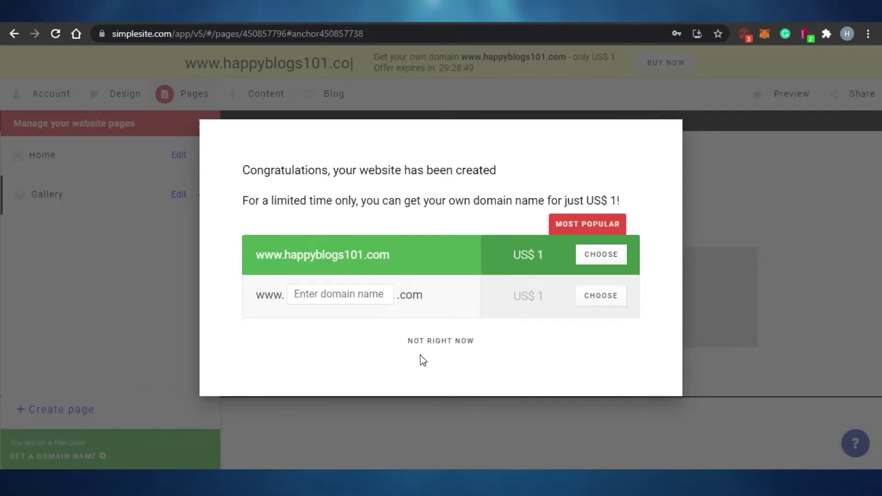
{"action": "left_click", "coordinate": [430, 341]}
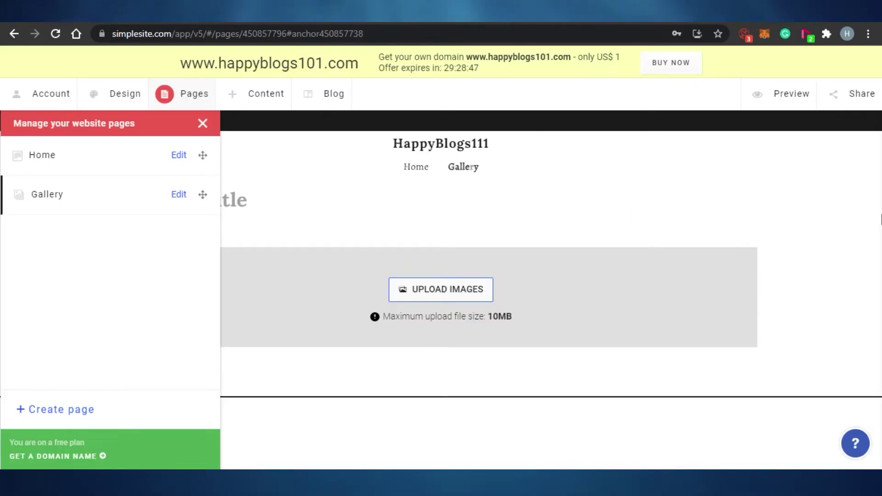
Upload the image download (5) from the Saved Pictures folder to the Gallery page.
{"action": "left_click", "coordinate": [431, 297]}
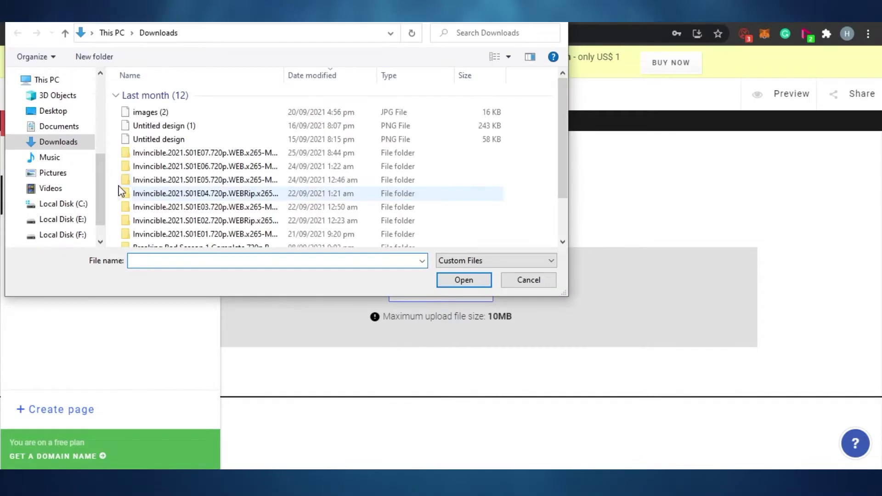
{"action": "left_click", "coordinate": [53, 173]}
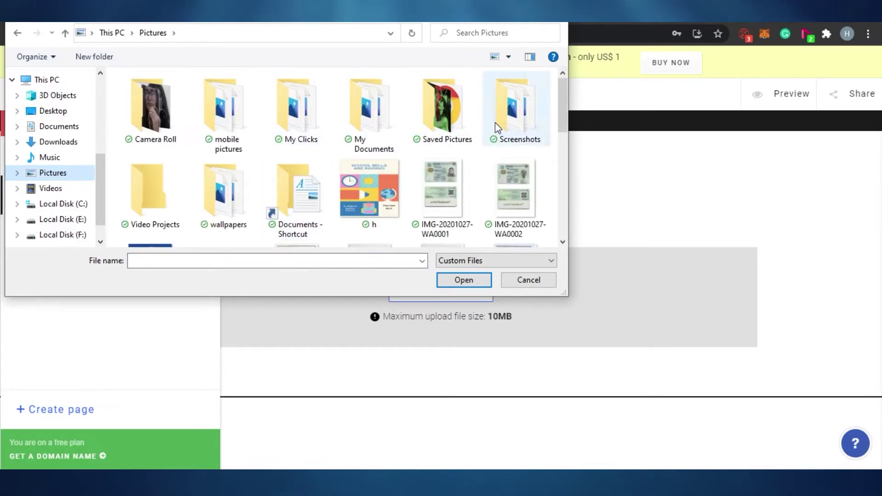
{"action": "left_click", "coordinate": [453, 96]}
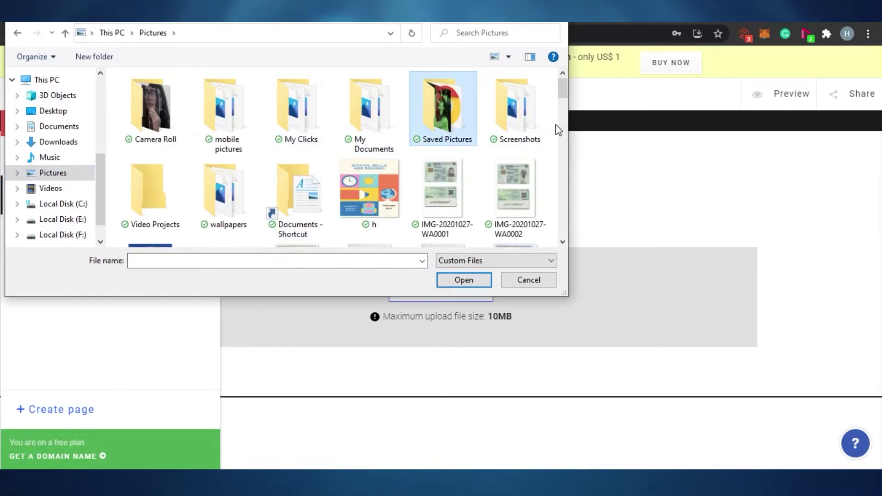
{"action": "key", "text": "Return"}
{"action": "left_click_drag", "start_coordinate": [562, 83], "coordinate": [570, 146]}
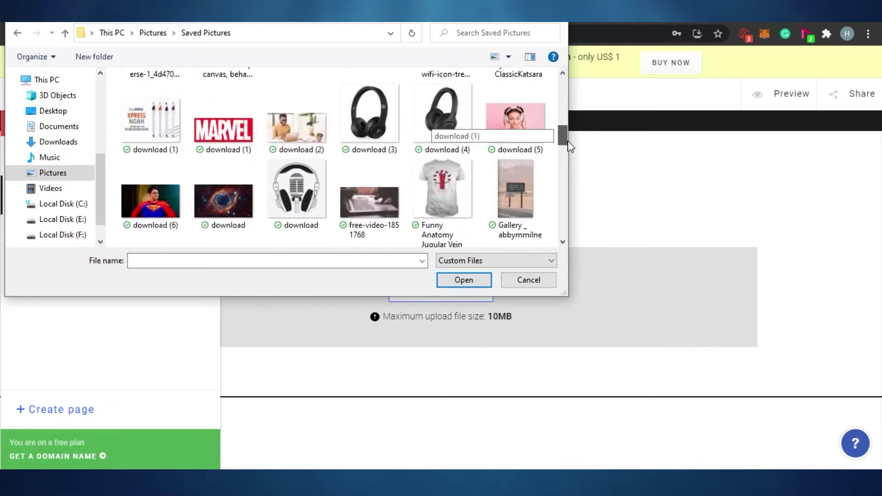
{"action": "left_click", "coordinate": [506, 134]}
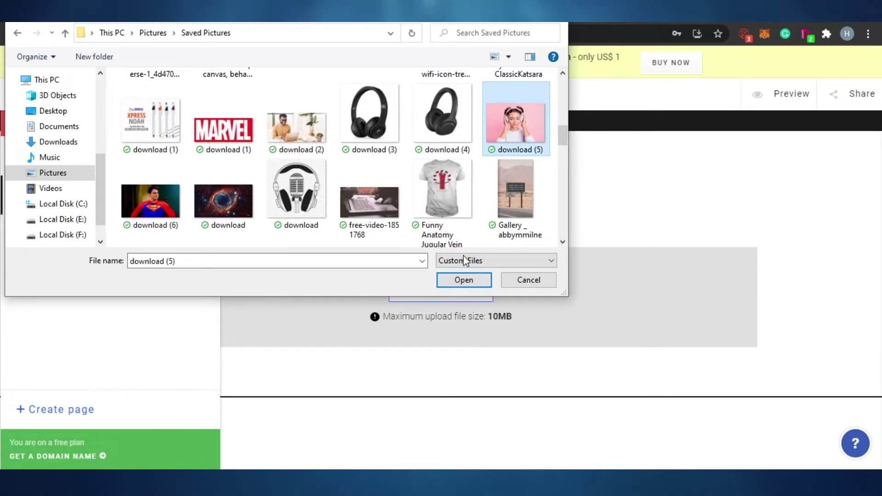
{"action": "left_click", "coordinate": [462, 280]}
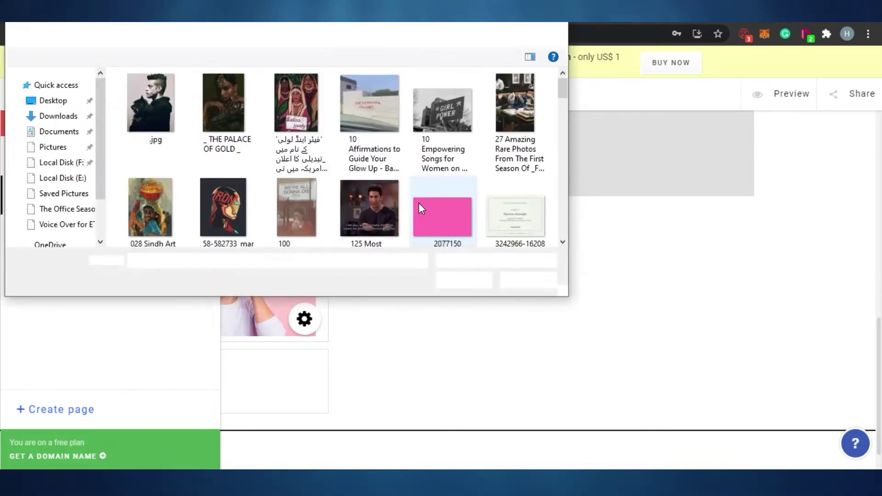
{"action": "left_click_drag", "start_coordinate": [560, 87], "coordinate": [564, 198]}
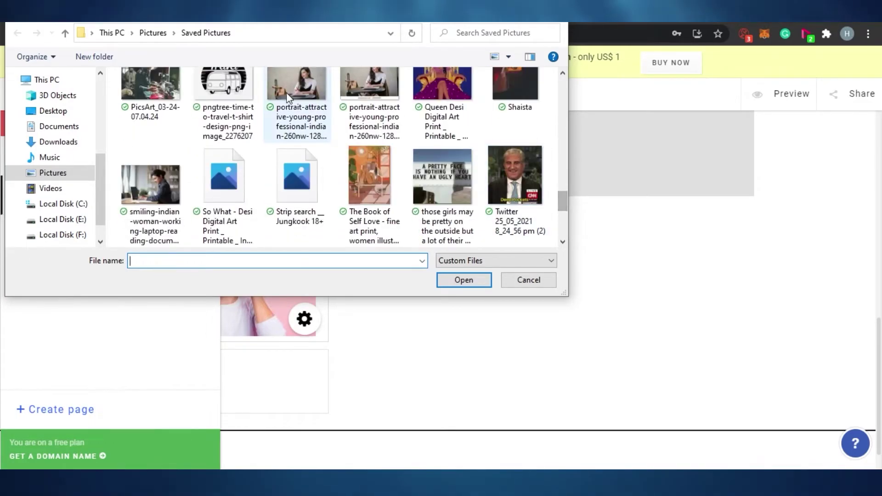
{"action": "left_click", "coordinate": [370, 85]}
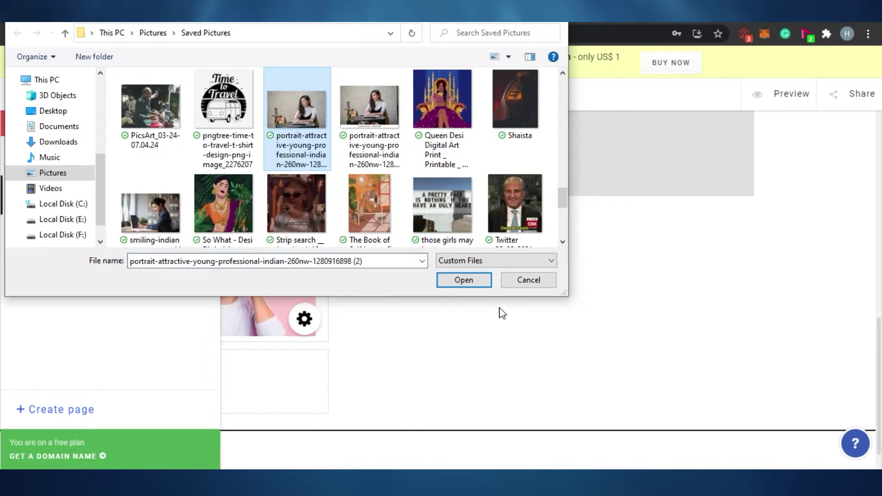
{"action": "left_click", "coordinate": [477, 284]}
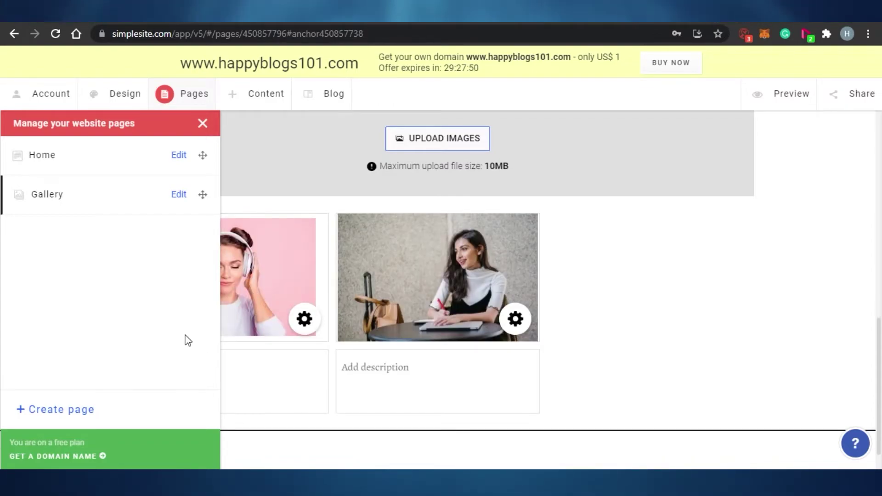
Create a contact page named Content and save it.
{"action": "left_click", "coordinate": [84, 410]}
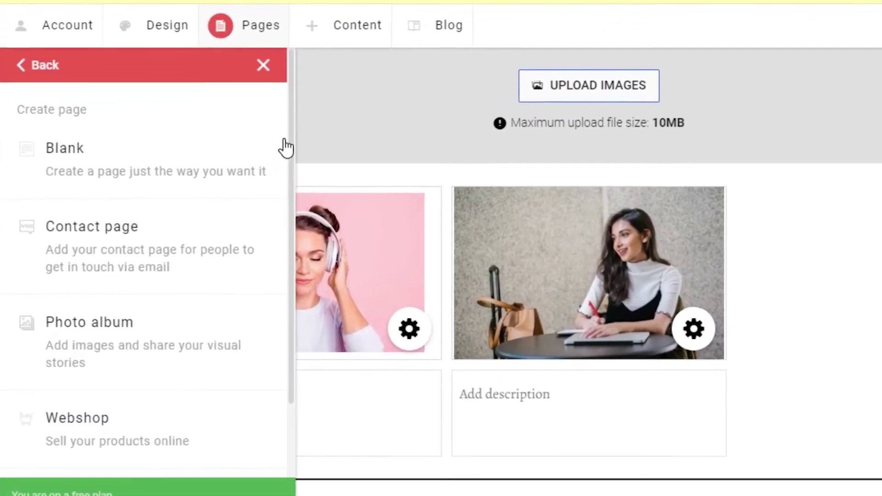
{"action": "scroll", "coordinate": [289, 144], "scroll_direction": "down", "scroll_amount": 2}
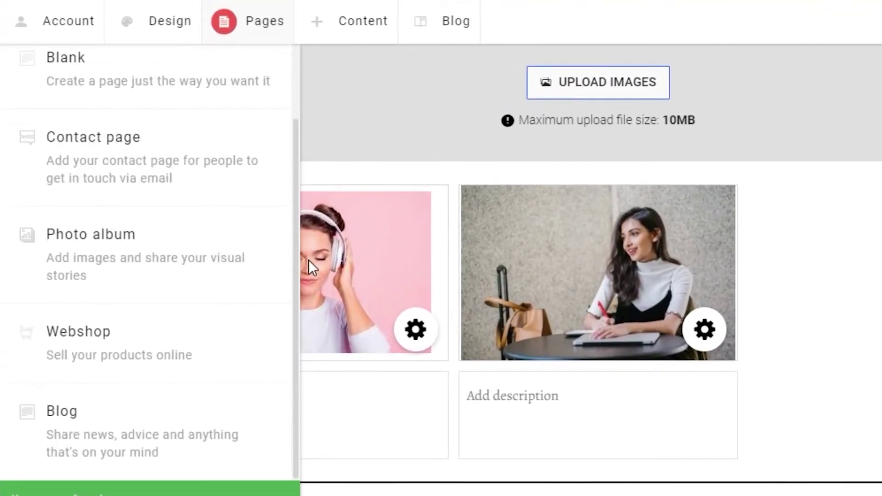
{"action": "left_click", "coordinate": [100, 154]}
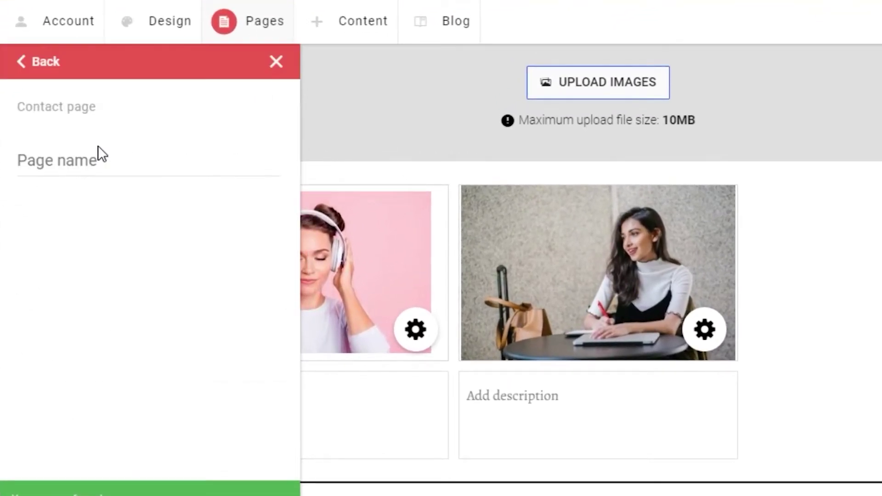
{"action": "left_click", "coordinate": [89, 162]}
{"action": "type", "text": "Content"}
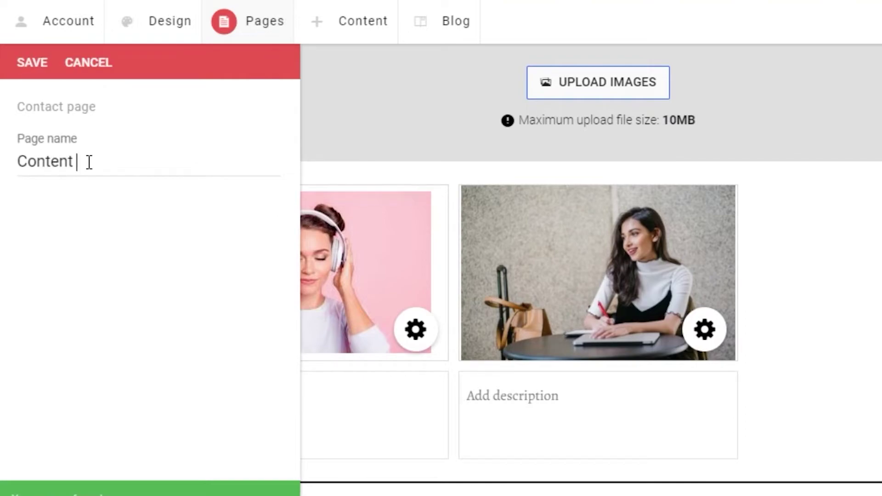
{"action": "left_click", "coordinate": [40, 64]}
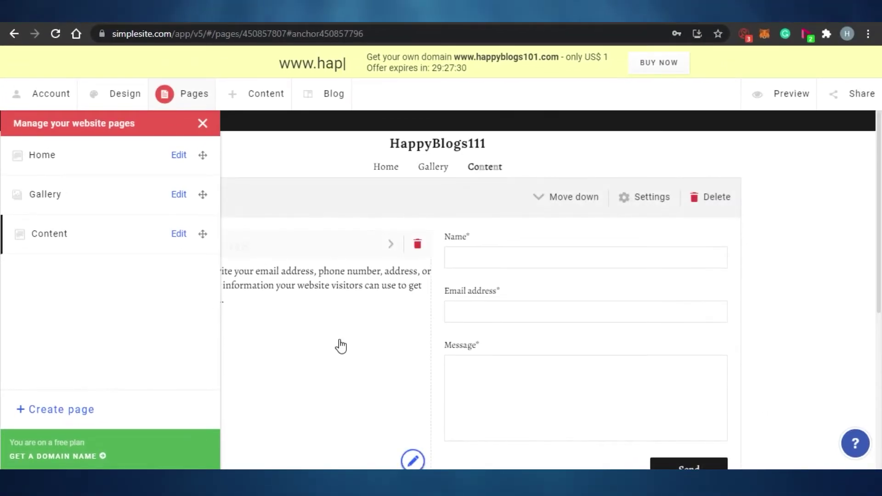
Rename the Content page as CONTACT, save the new name and close the page manager.
{"action": "left_click", "coordinate": [202, 125]}
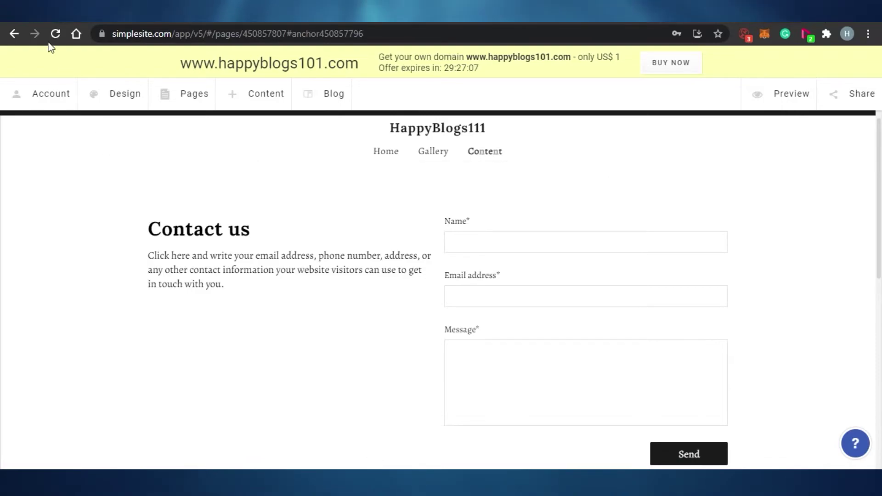
{"action": "left_click", "coordinate": [480, 156]}
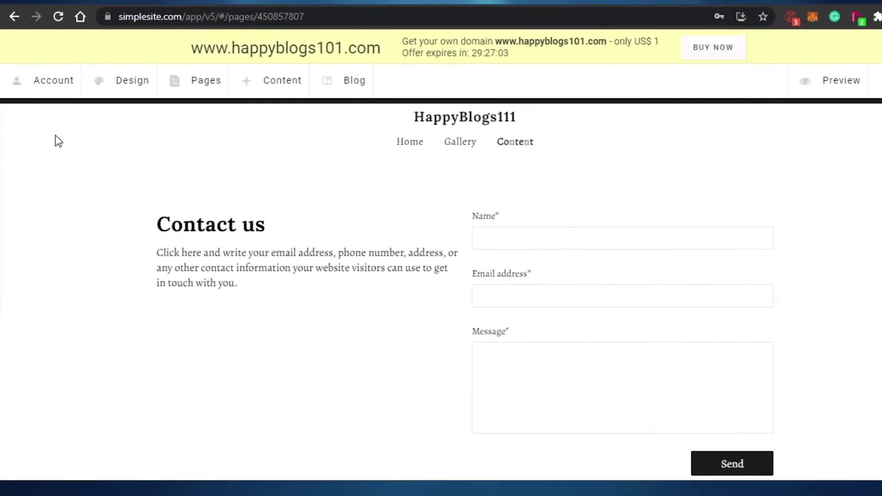
{"action": "left_click", "coordinate": [259, 37]}
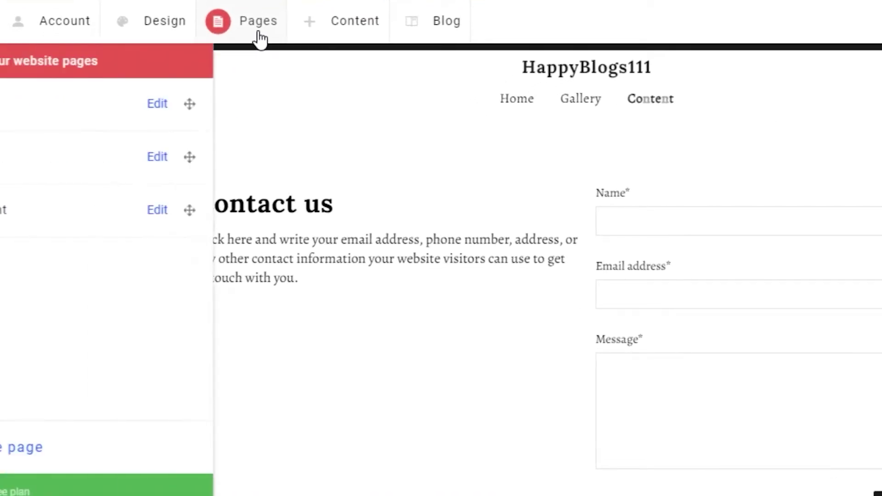
{"action": "left_click", "coordinate": [232, 212]}
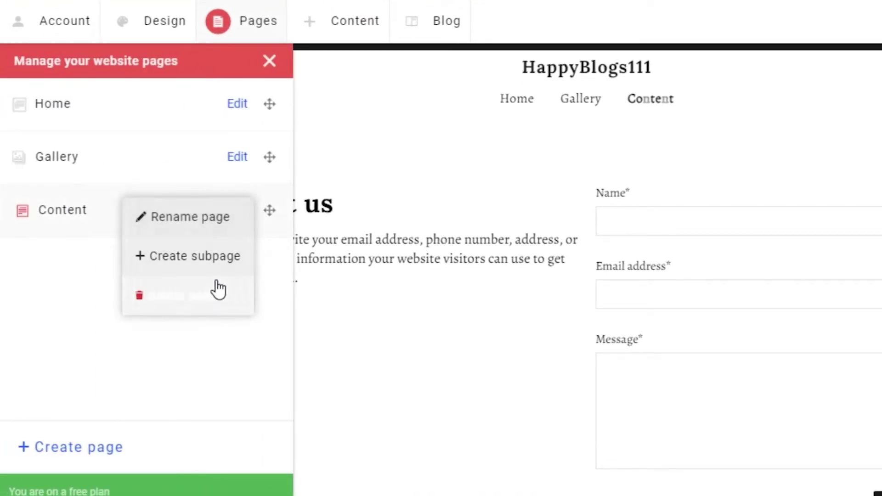
{"action": "left_click", "coordinate": [183, 214]}
{"action": "type", "text": "C"}
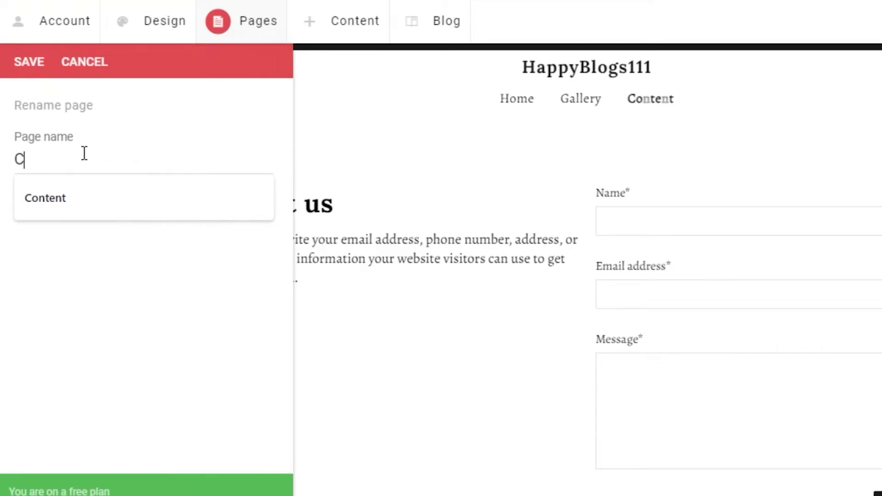
{"action": "type", "text": "ONTACT"}
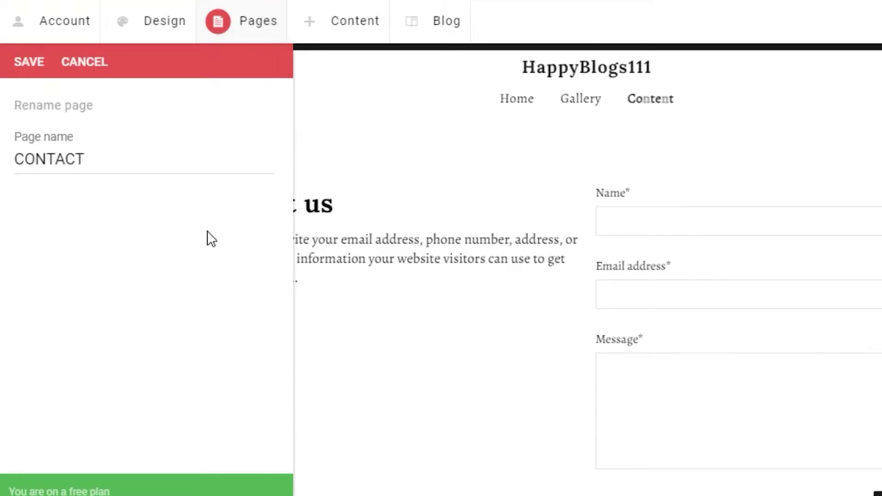
{"action": "double_click", "coordinate": [42, 56]}
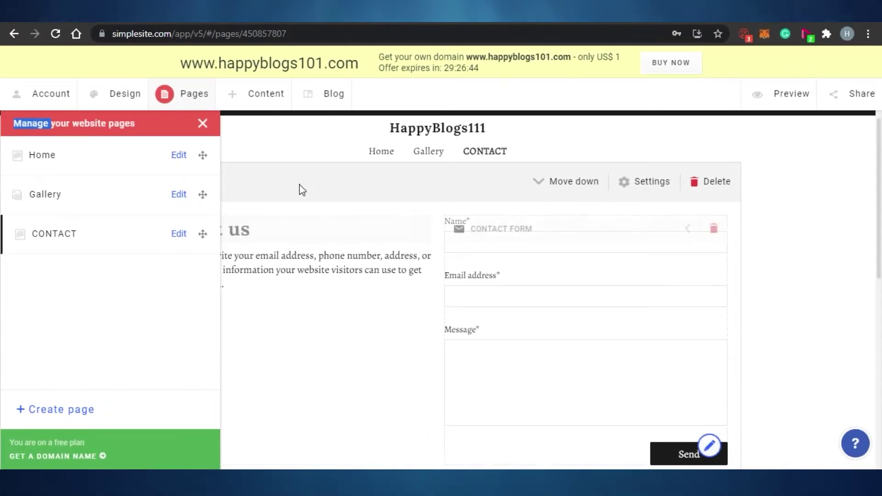
{"action": "left_click", "coordinate": [206, 126]}
{"action": "left_click", "coordinate": [207, 129]}
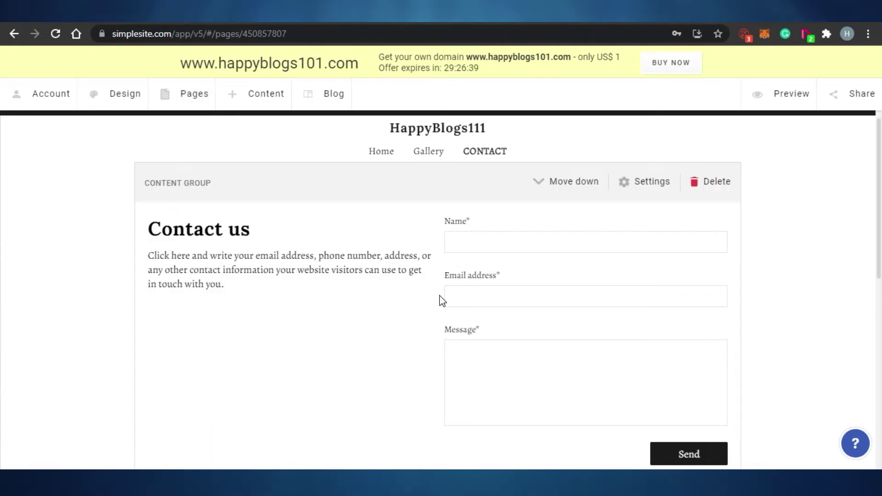
Swap the map with the Opening hours text block on the CONTACT page so the text comes first.
{"action": "scroll", "coordinate": [348, 242], "scroll_direction": "down", "scroll_amount": 5}
{"action": "scroll", "coordinate": [348, 243], "scroll_direction": "up", "scroll_amount": 4}
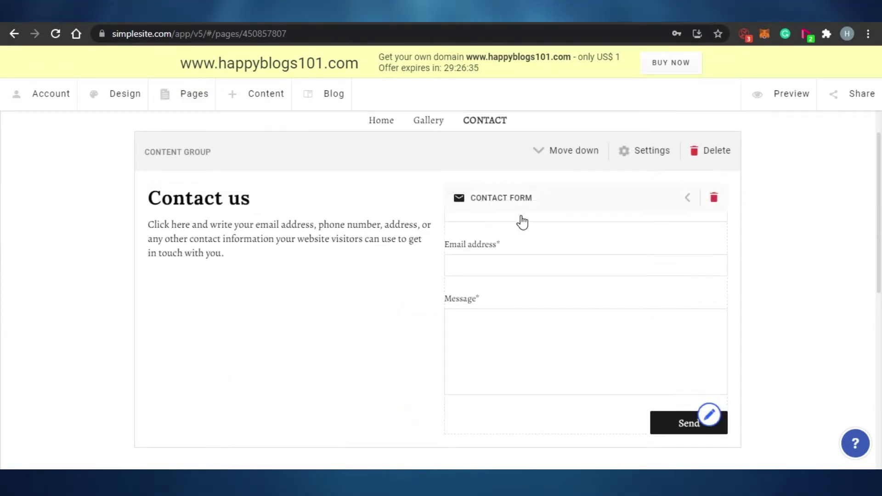
{"action": "scroll", "coordinate": [877, 278], "scroll_direction": "down", "scroll_amount": 5}
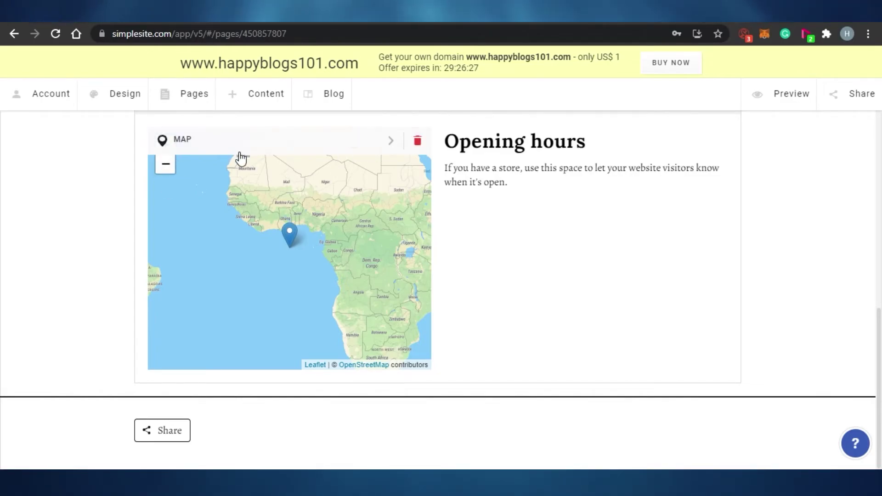
{"action": "left_click", "coordinate": [391, 142]}
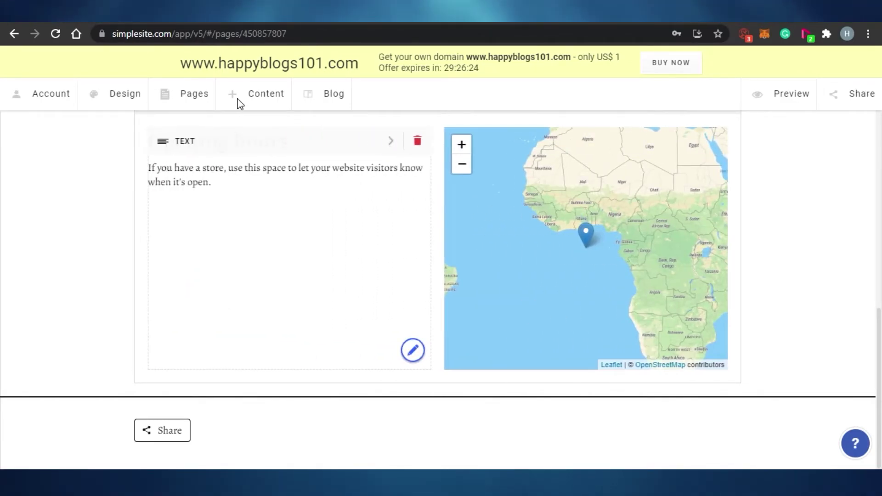
Append "oPEN nOW" to the Opening hours text, save it and dismiss the website preview tip.
{"action": "left_click", "coordinate": [316, 187]}
{"action": "key", "text": "ctrl+a"}
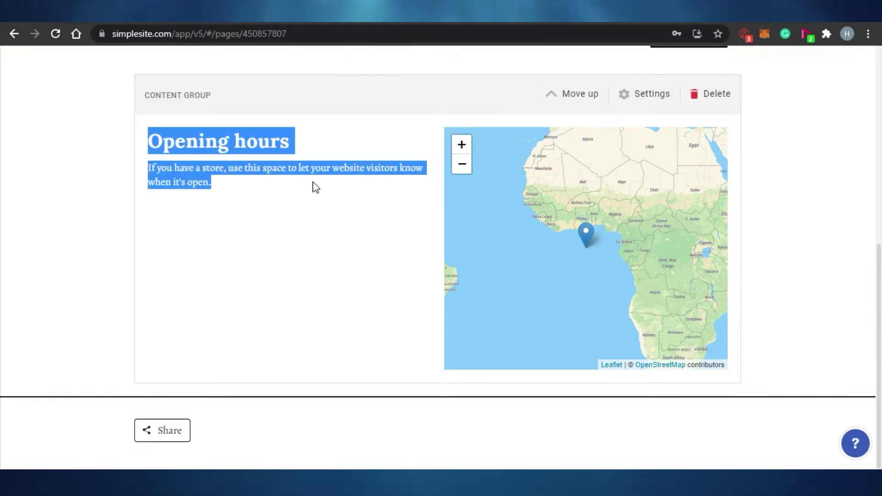
{"action": "left_click", "coordinate": [156, 297]}
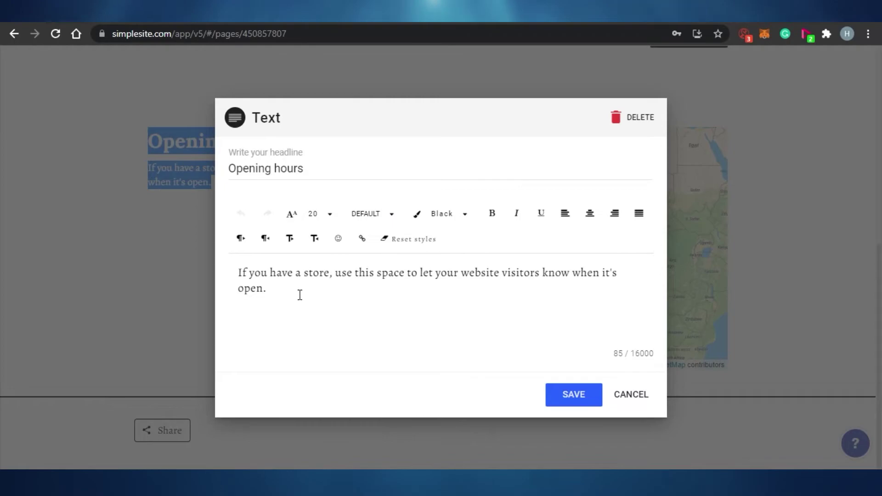
{"action": "left_click", "coordinate": [271, 289]}
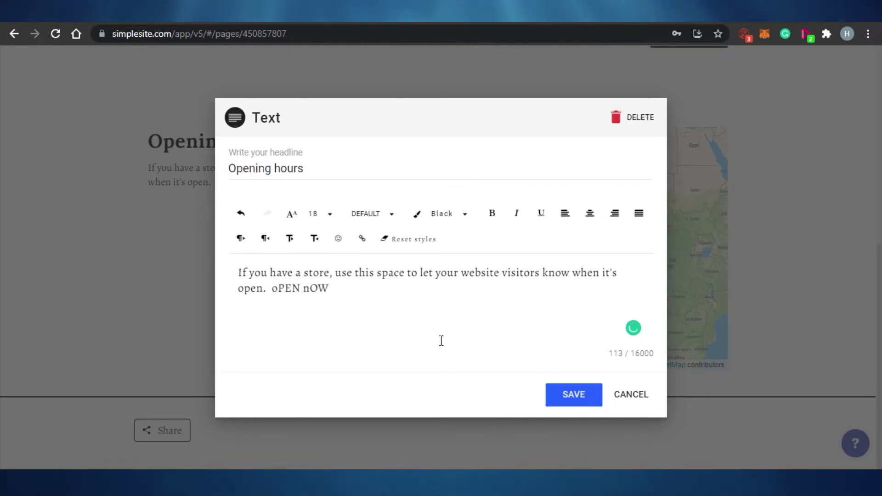
{"action": "left_click", "coordinate": [566, 407]}
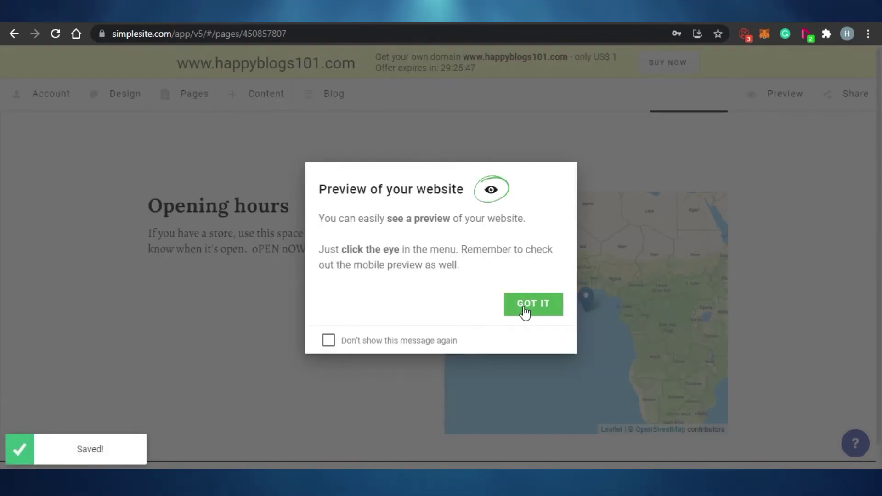
{"action": "left_click", "coordinate": [526, 304]}
Look through the content elements that can be added, and switch to the Home page for editing.
{"action": "left_click_drag", "start_coordinate": [877, 351], "coordinate": [315, 138]}
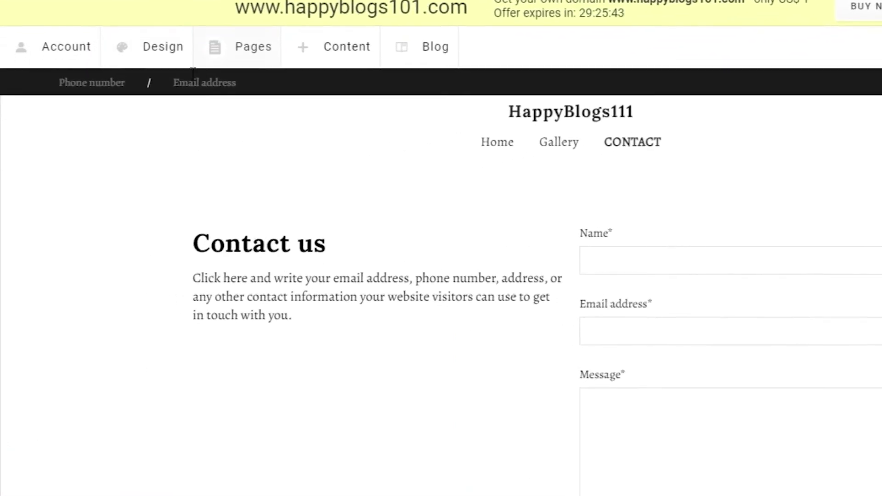
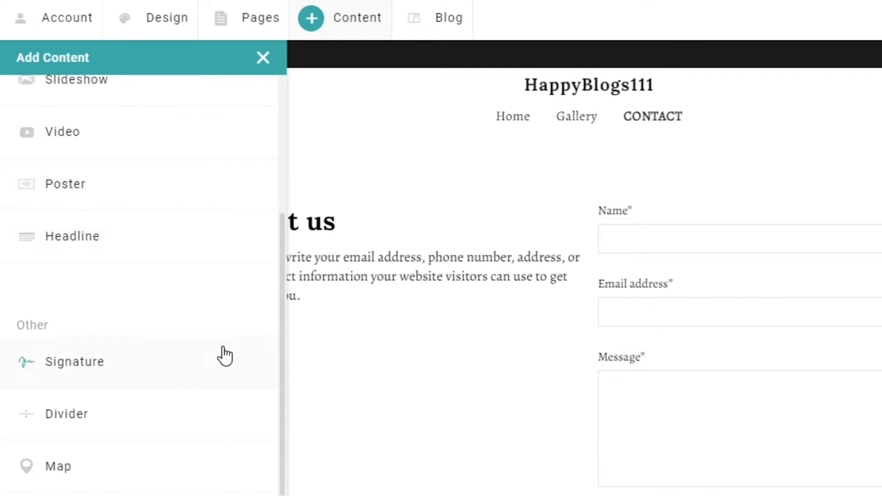
{"action": "scroll", "coordinate": [283, 335], "scroll_direction": "down", "scroll_amount": 1}
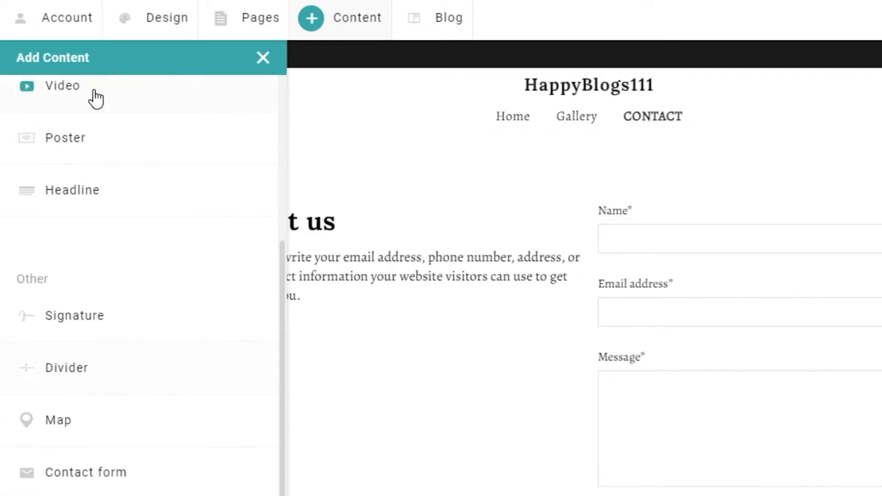
{"action": "scroll", "coordinate": [284, 303], "scroll_direction": "up", "scroll_amount": 5}
{"action": "left_click", "coordinate": [244, 18]}
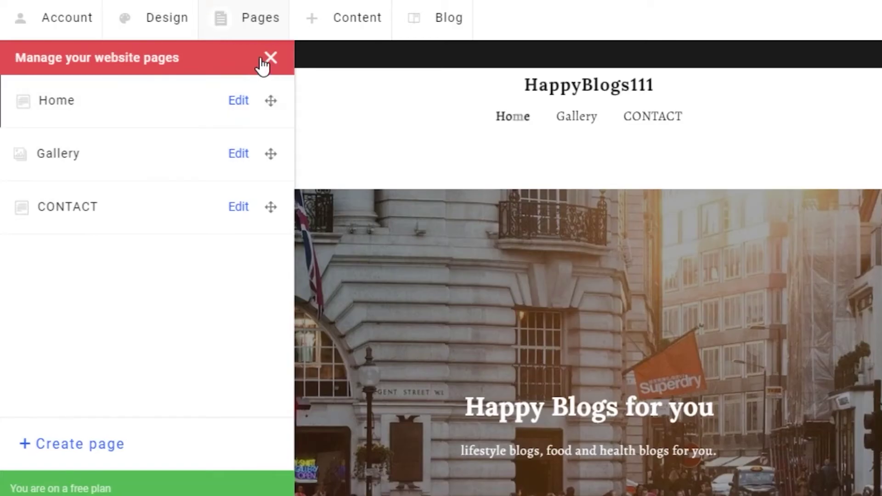
{"action": "left_click", "coordinate": [269, 58]}
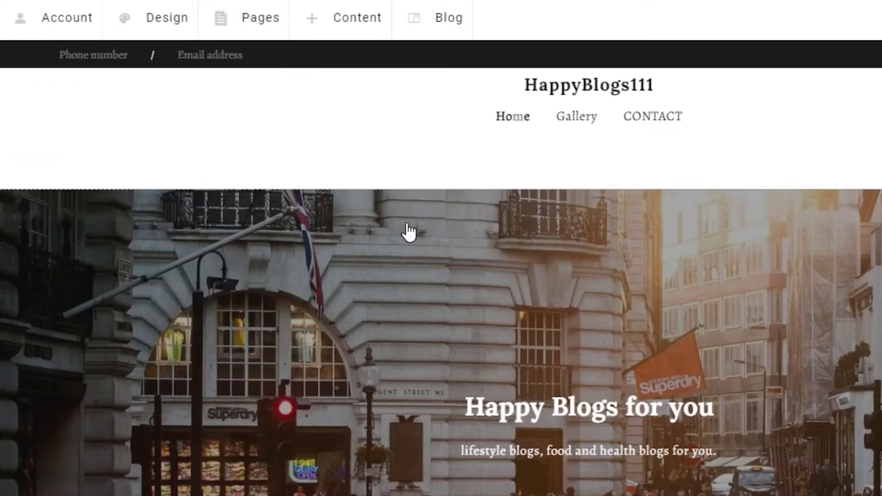
Add a welcome banner above the Home page's street photo and upload its image from the Saved Pictures folder.
{"action": "left_click", "coordinate": [345, 24]}
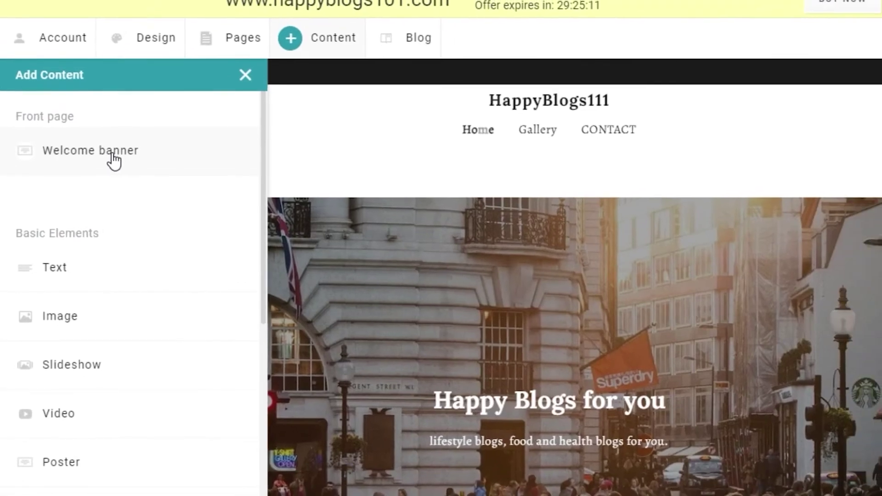
{"action": "left_click", "coordinate": [54, 146]}
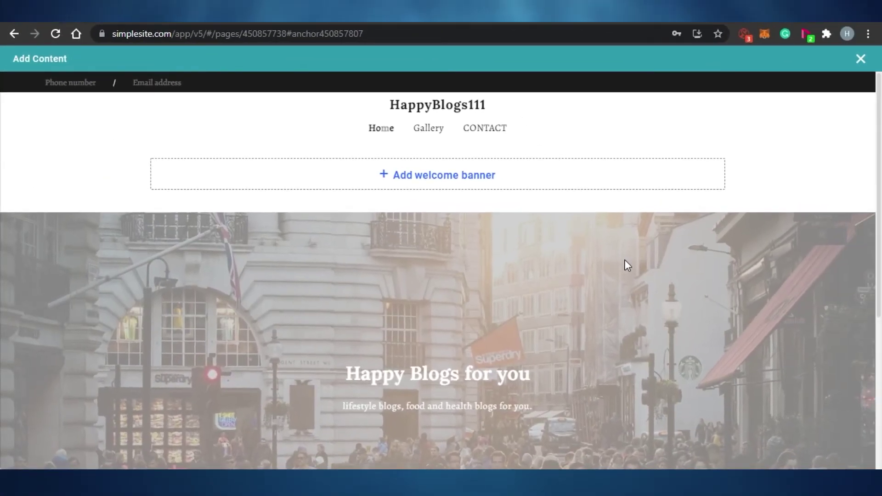
{"action": "left_click", "coordinate": [498, 186]}
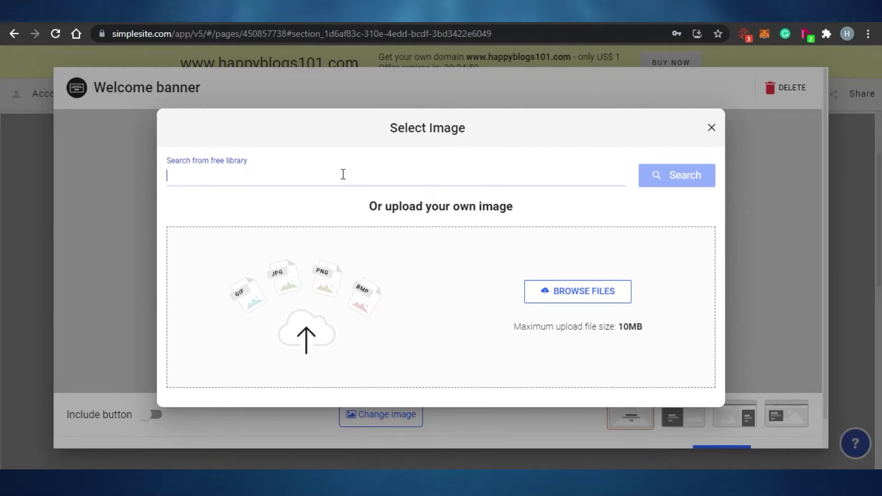
{"action": "left_click", "coordinate": [587, 292]}
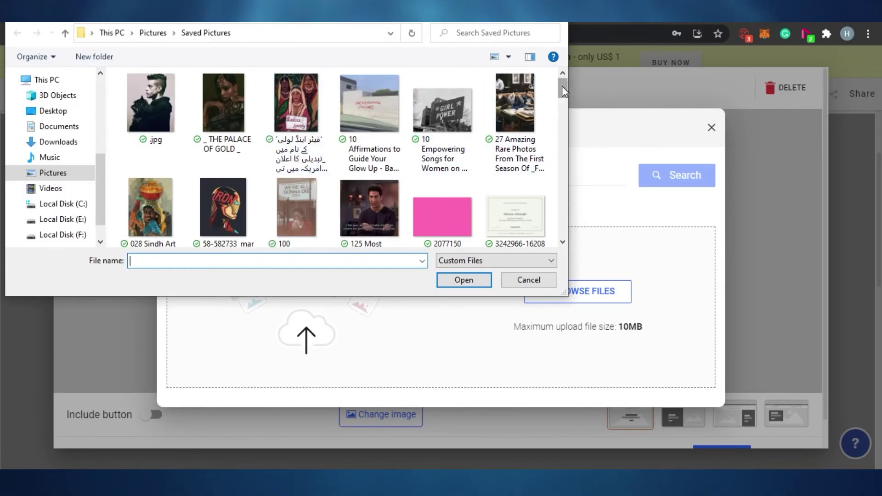
{"action": "left_click_drag", "start_coordinate": [563, 90], "coordinate": [565, 220]}
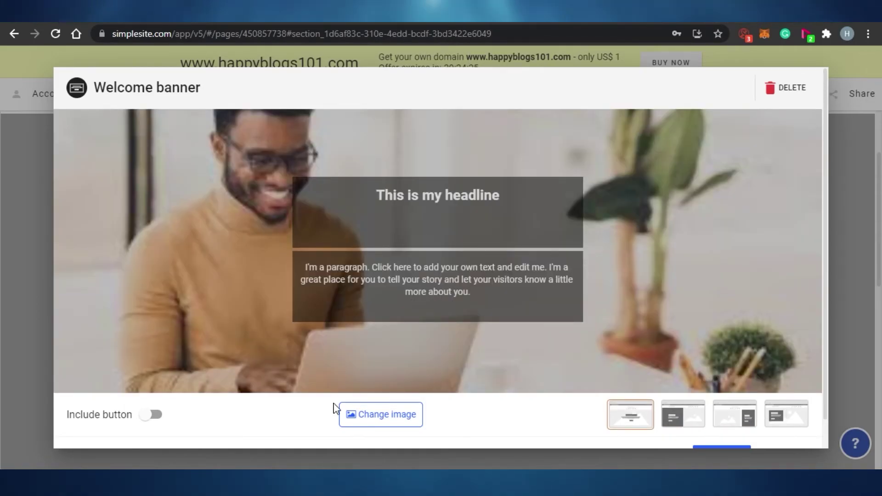
Delete the new welcome banner from the Home page.
{"action": "left_click", "coordinate": [776, 90]}
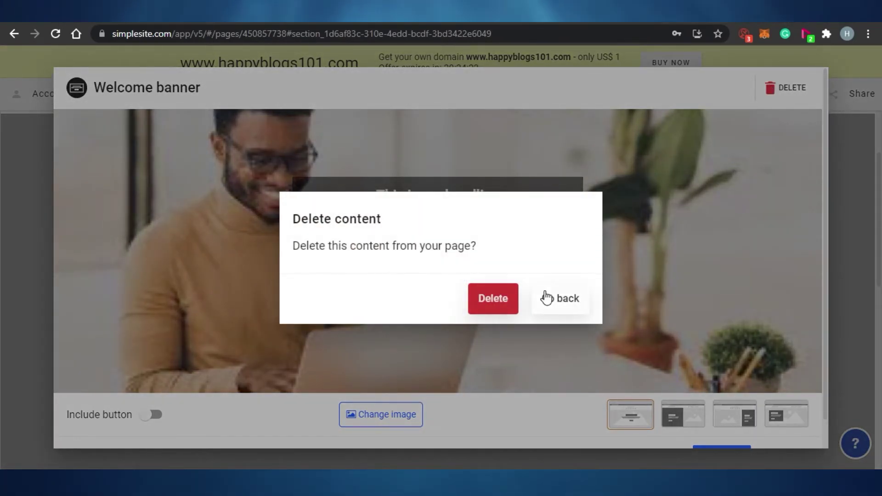
{"action": "left_click", "coordinate": [493, 299]}
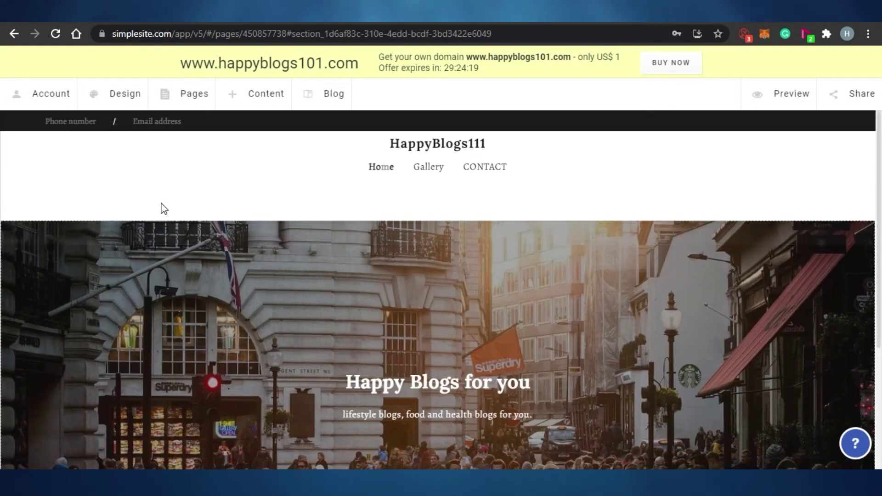
Add a divider above the street photo on the Home page with the divider type Solid.
{"action": "left_click", "coordinate": [248, 102]}
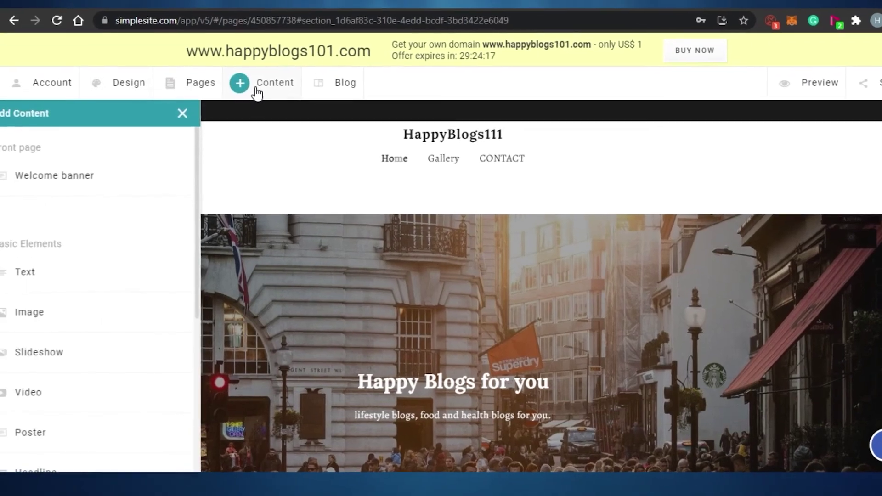
{"action": "scroll", "coordinate": [32, 152], "scroll_direction": "down", "scroll_amount": 1}
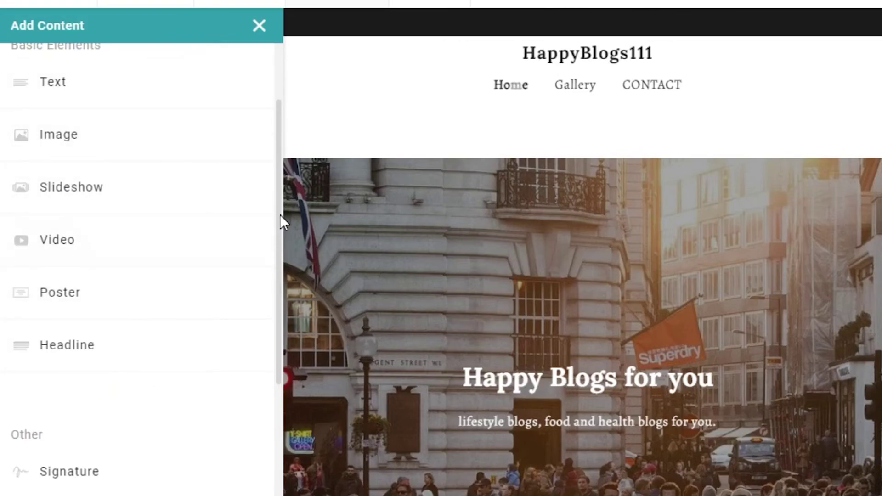
{"action": "left_click_drag", "start_coordinate": [280, 214], "coordinate": [280, 371]}
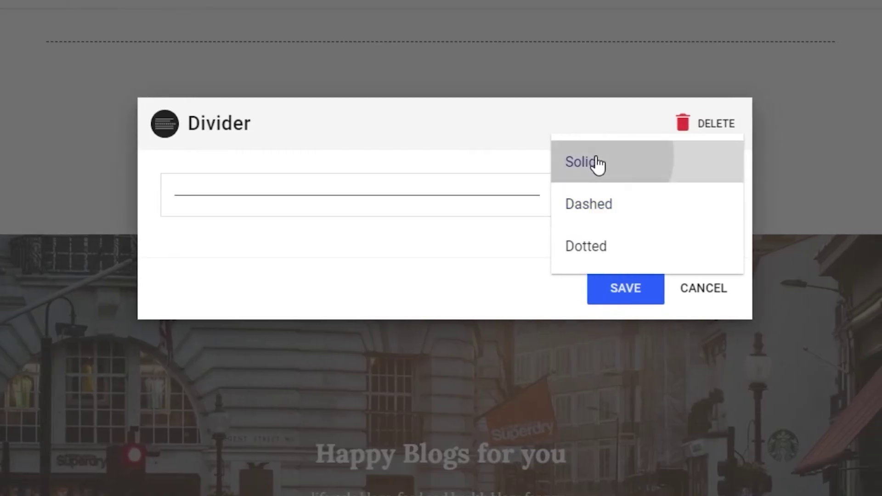
{"action": "left_click", "coordinate": [598, 160]}
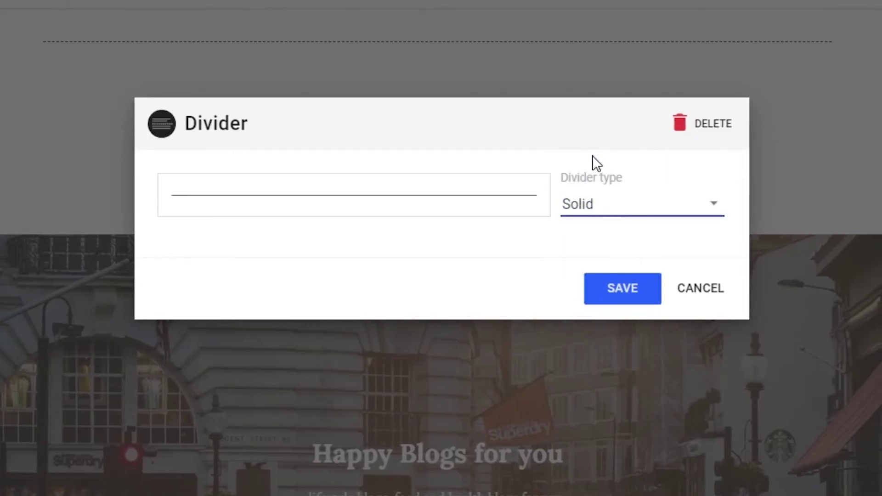
Try the Dashed and Dotted types for the divider, and set it back to Solid.
{"action": "left_click", "coordinate": [710, 212]}
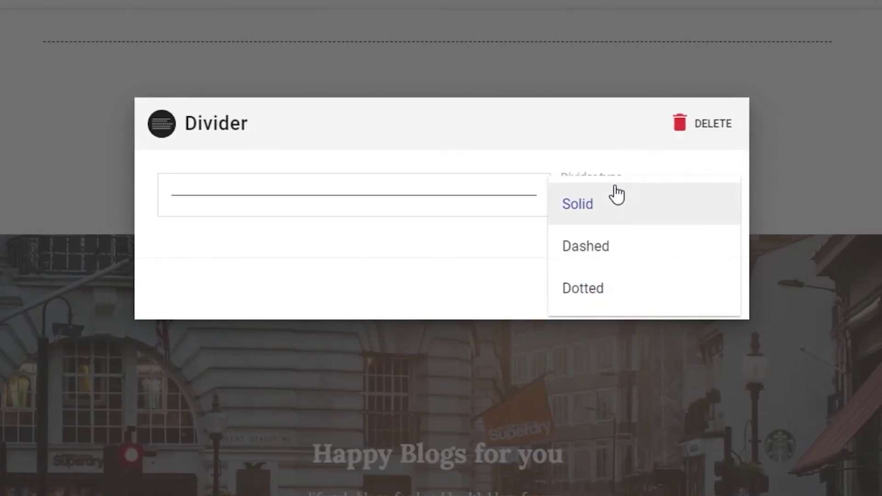
{"action": "left_click", "coordinate": [577, 250]}
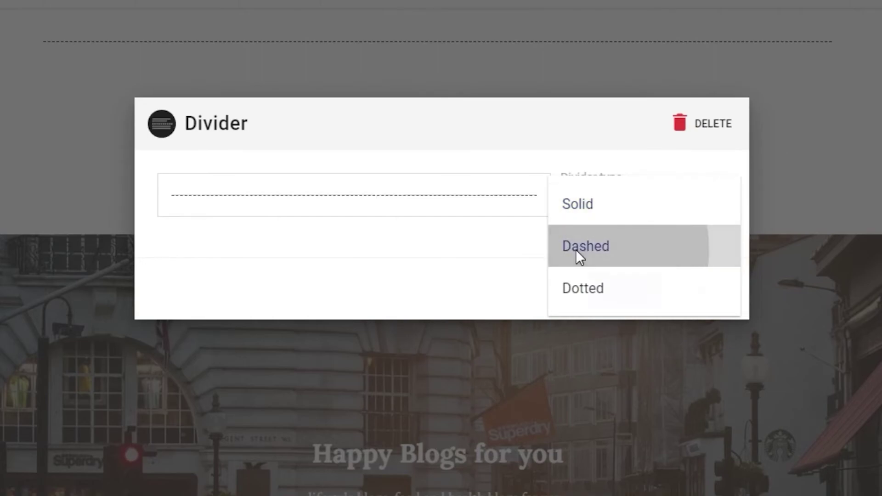
{"action": "left_click", "coordinate": [671, 213]}
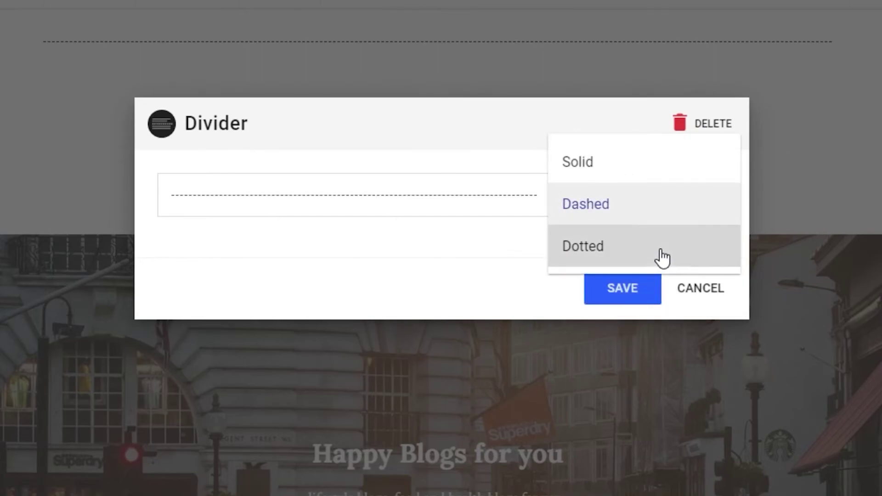
{"action": "left_click", "coordinate": [662, 253]}
{"action": "left_click", "coordinate": [643, 205]}
{"action": "left_click", "coordinate": [610, 123]}
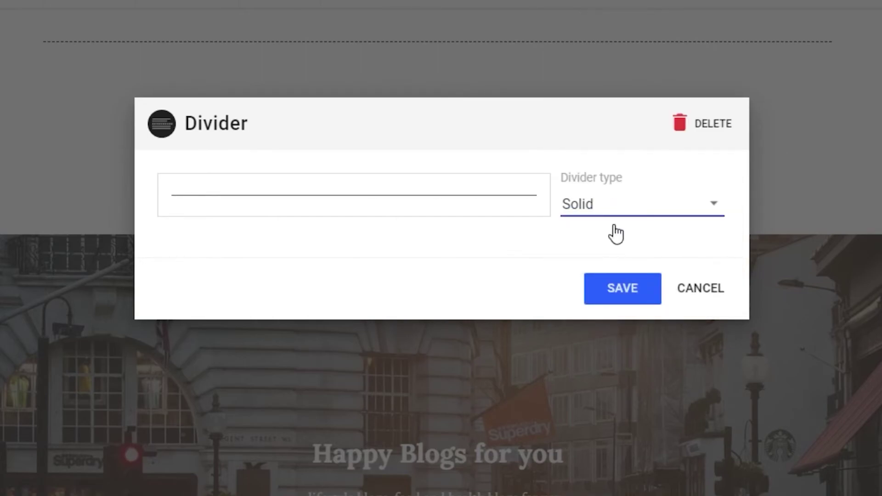
Save the Solid divider above the street photo, dismiss the website preview tip, and look over the Home page.
{"action": "left_click", "coordinate": [618, 289]}
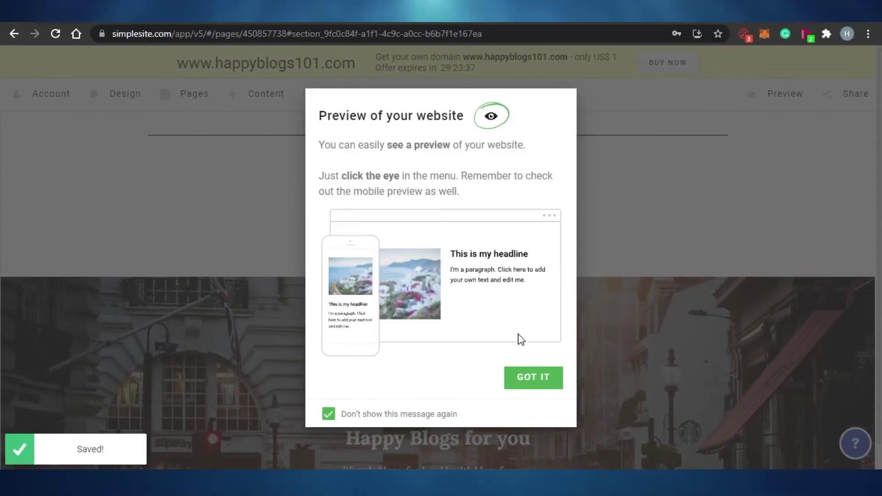
{"action": "left_click", "coordinate": [532, 381]}
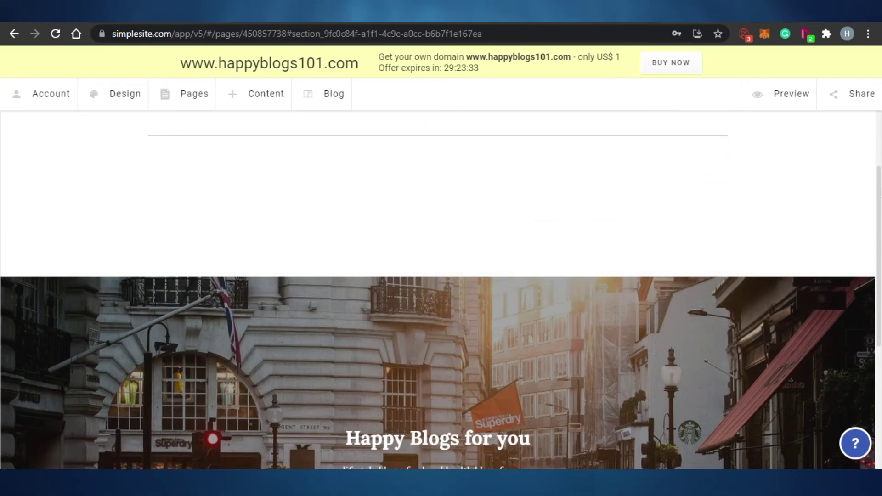
{"action": "scroll", "coordinate": [881, 192], "scroll_direction": "up", "scroll_amount": 2}
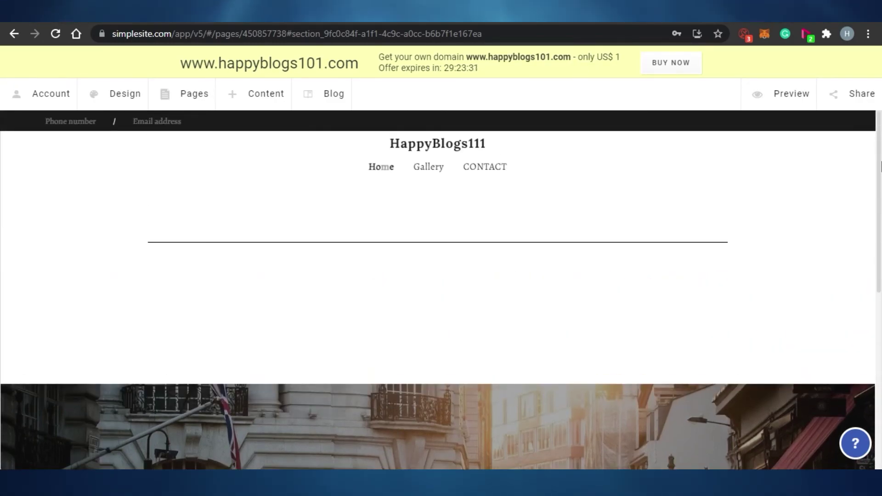
{"action": "scroll", "coordinate": [881, 167], "scroll_direction": "down", "scroll_amount": 5}
{"action": "scroll", "coordinate": [881, 322], "scroll_direction": "up", "scroll_amount": 1}
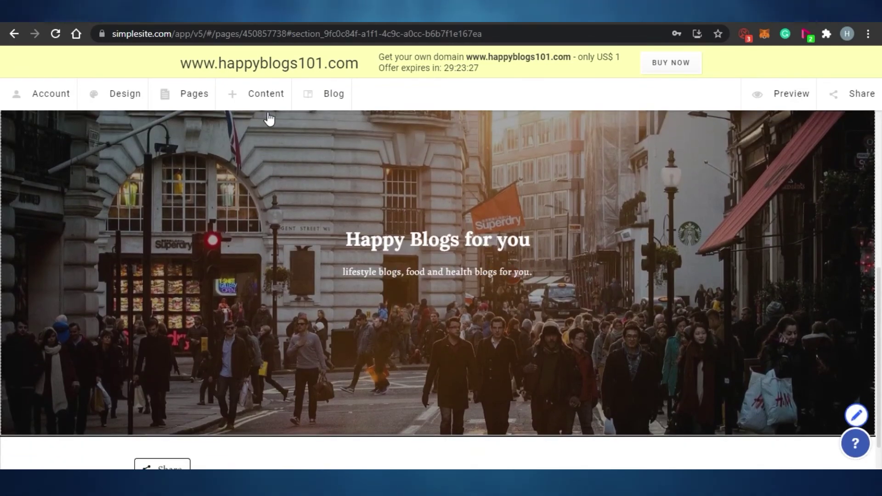
Look through the content elements that can be added to the Home page without adding any.
{"action": "left_click", "coordinate": [254, 94]}
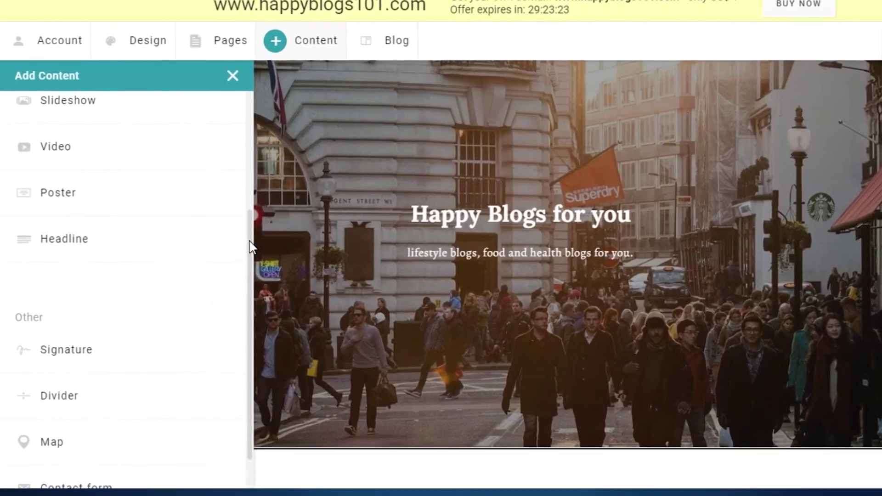
{"action": "left_click_drag", "start_coordinate": [251, 253], "coordinate": [235, 107]}
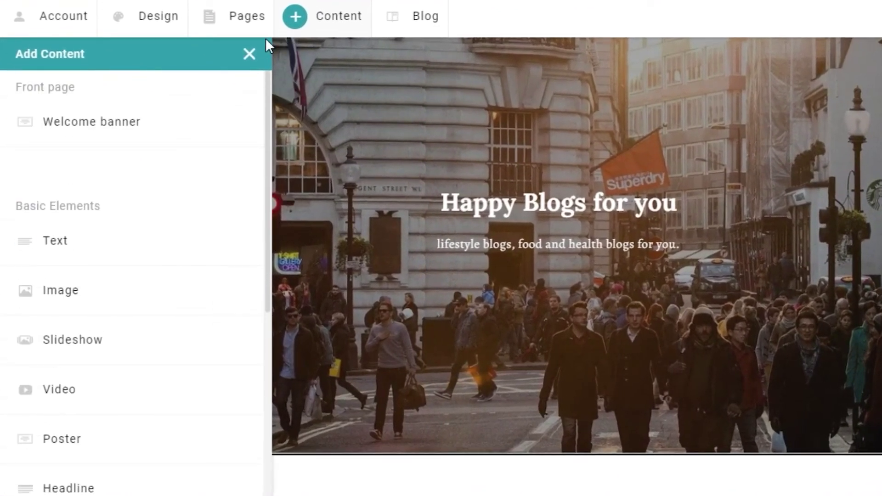
{"action": "left_click", "coordinate": [249, 58]}
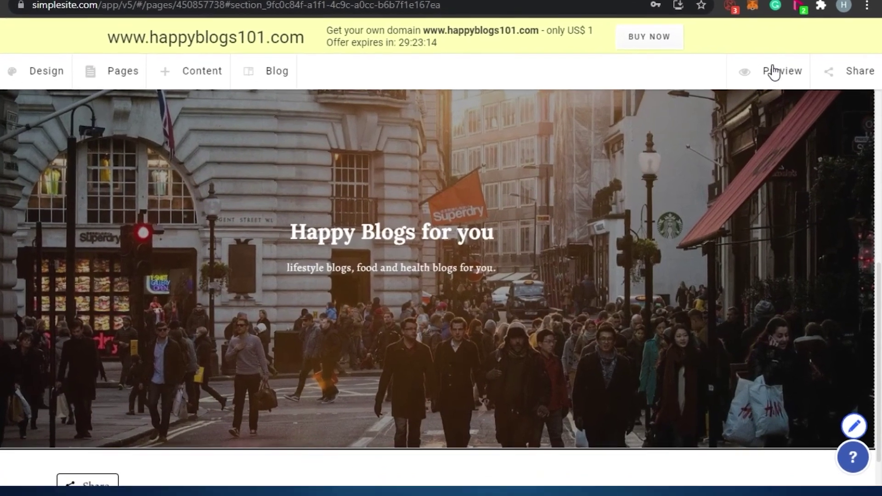
Preview the website as it looks on a desktop computer, starting with the Home page.
{"action": "left_click", "coordinate": [775, 72]}
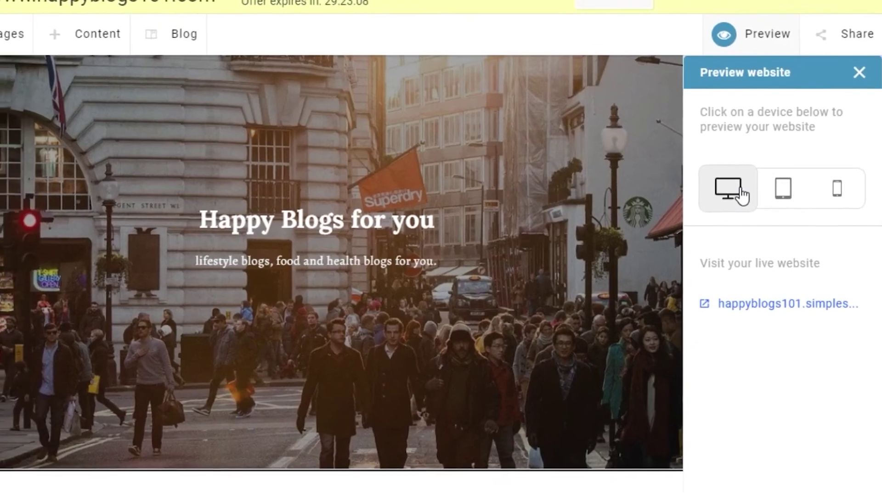
{"action": "left_click", "coordinate": [735, 188]}
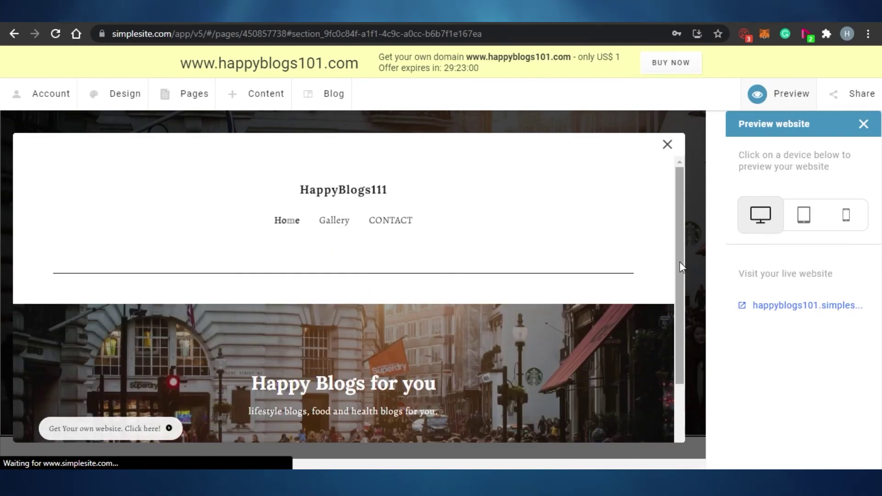
{"action": "mouse_move", "coordinate": [681, 269]}
{"action": "left_mouse_down"}
{"action": "mouse_move", "coordinate": [678, 382]}
{"action": "mouse_move", "coordinate": [683, 276]}
{"action": "left_mouse_up"}
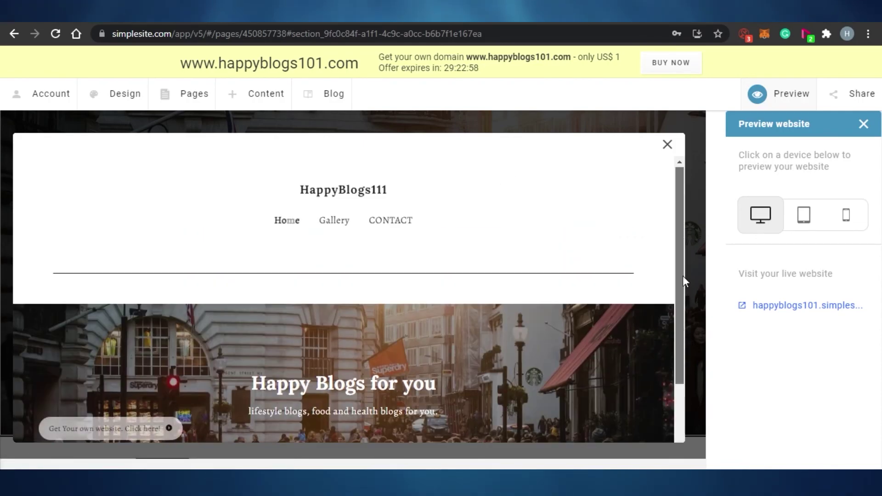
Check the Gallery page's slideshow and the CONTACT page in the desktop preview, and close the preview.
{"action": "left_click", "coordinate": [330, 224]}
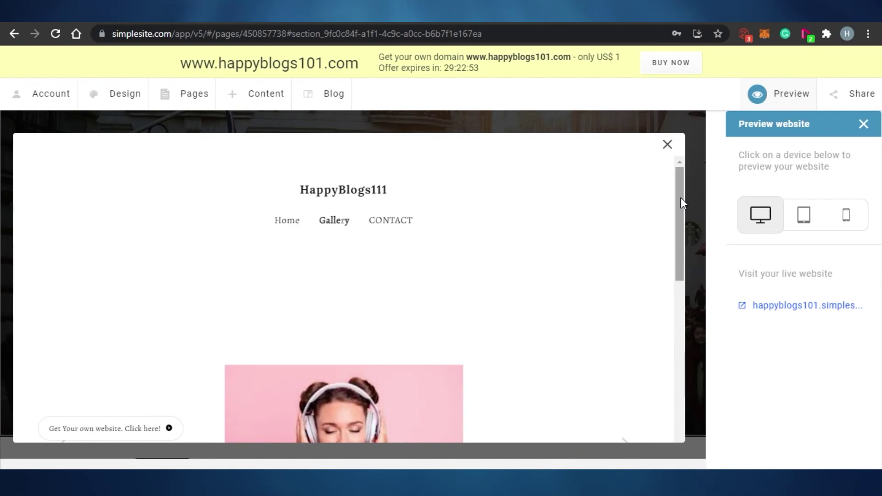
{"action": "mouse_move", "coordinate": [681, 197]}
{"action": "left_mouse_down"}
{"action": "mouse_move", "coordinate": [680, 360]}
{"action": "mouse_move", "coordinate": [680, 195]}
{"action": "left_mouse_up"}
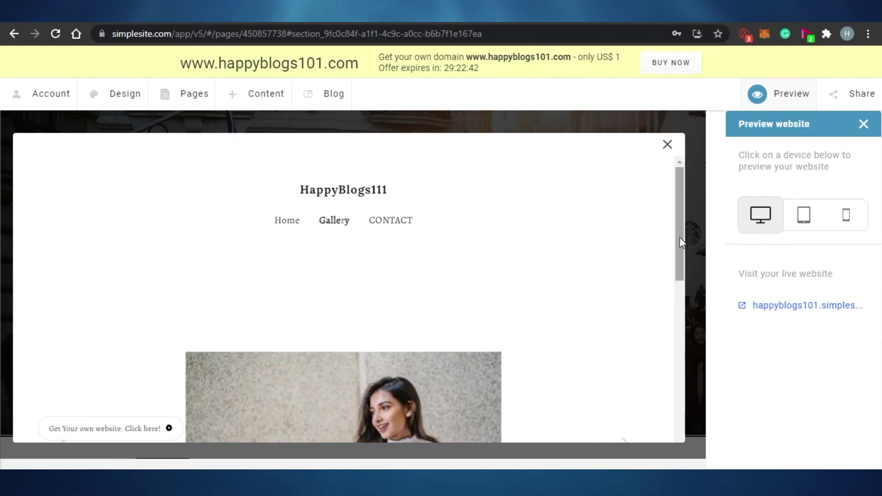
{"action": "mouse_move", "coordinate": [680, 237]}
{"action": "left_mouse_down"}
{"action": "mouse_move", "coordinate": [678, 358]}
{"action": "mouse_move", "coordinate": [688, 232]}
{"action": "left_mouse_up"}
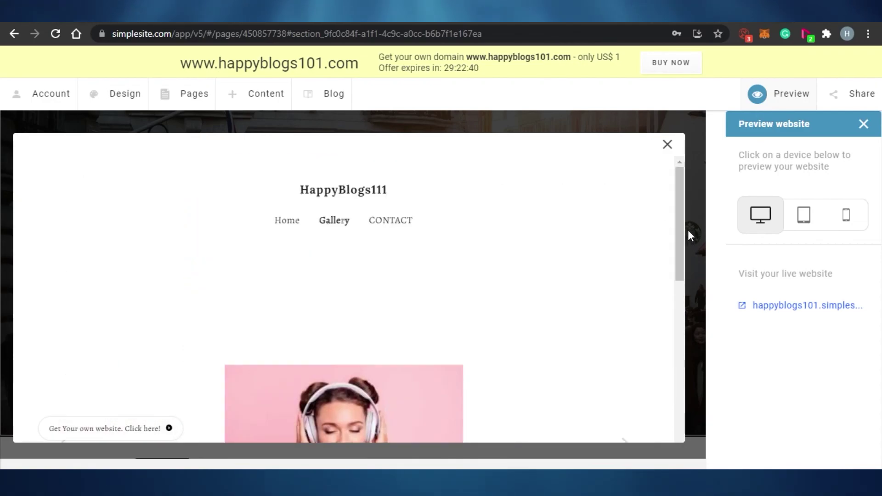
{"action": "left_click", "coordinate": [295, 380]}
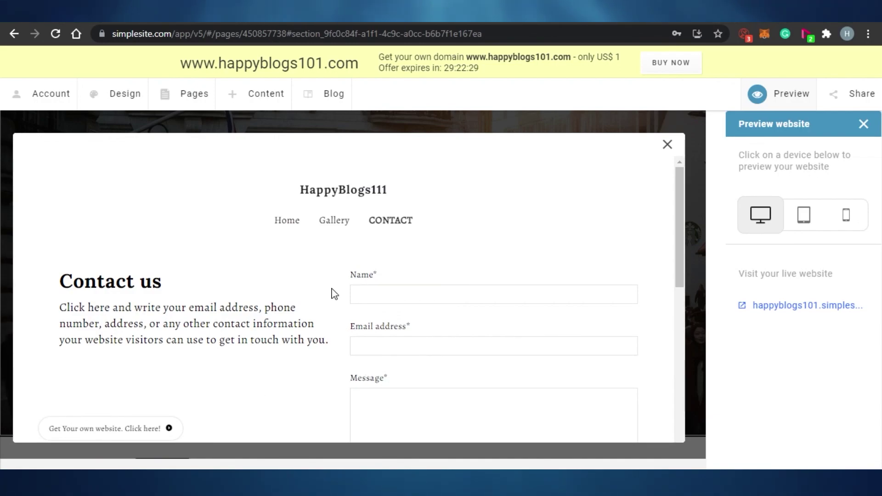
{"action": "left_click", "coordinate": [668, 145]}
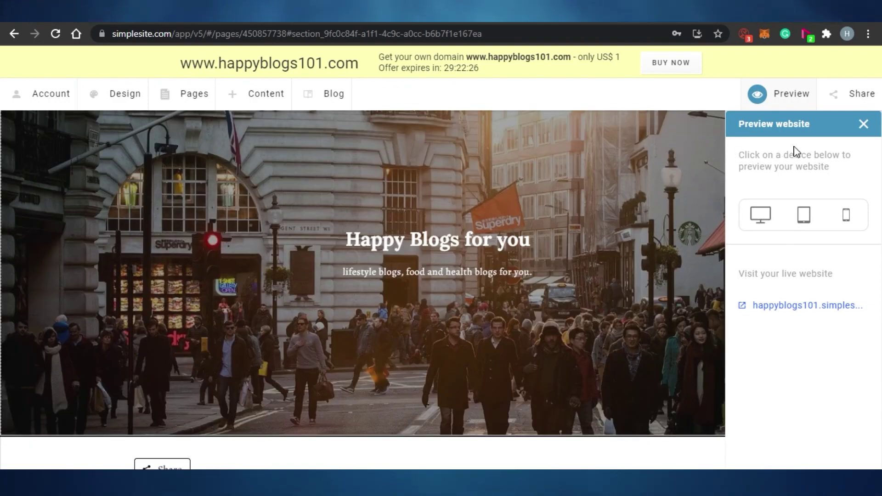